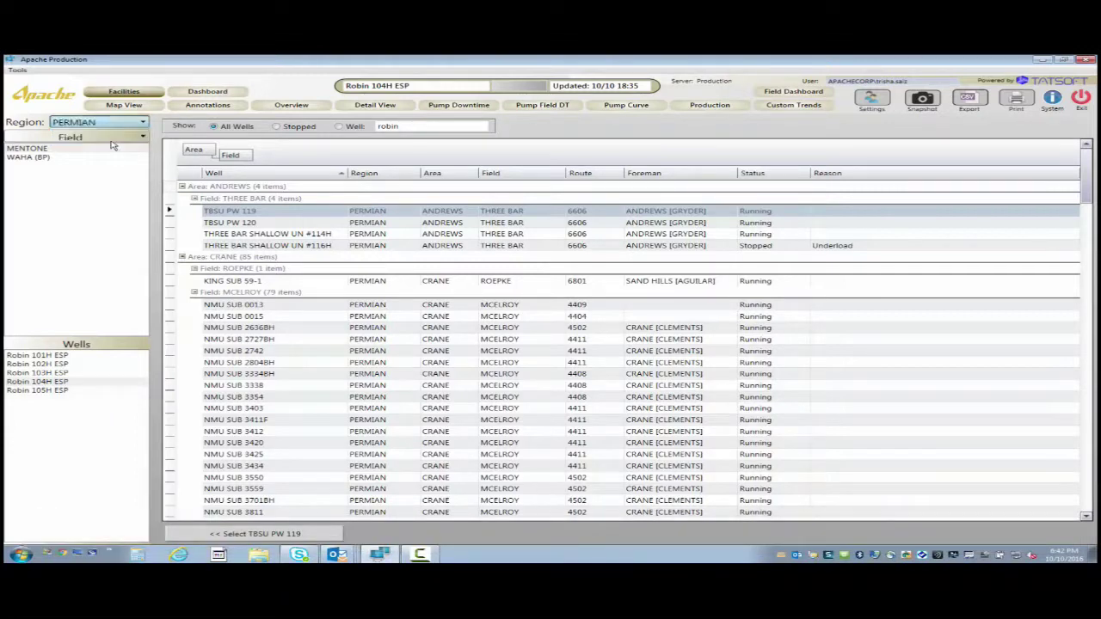
Switch the region to NAUR and group the well list by field.
left_click(113, 140)
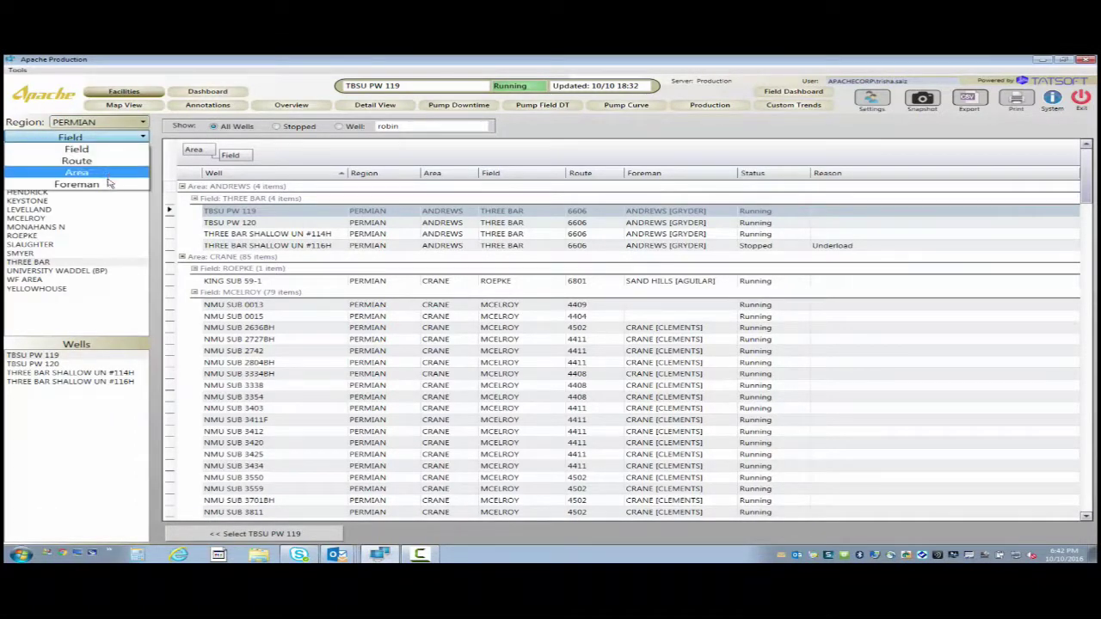
left_click(112, 184)
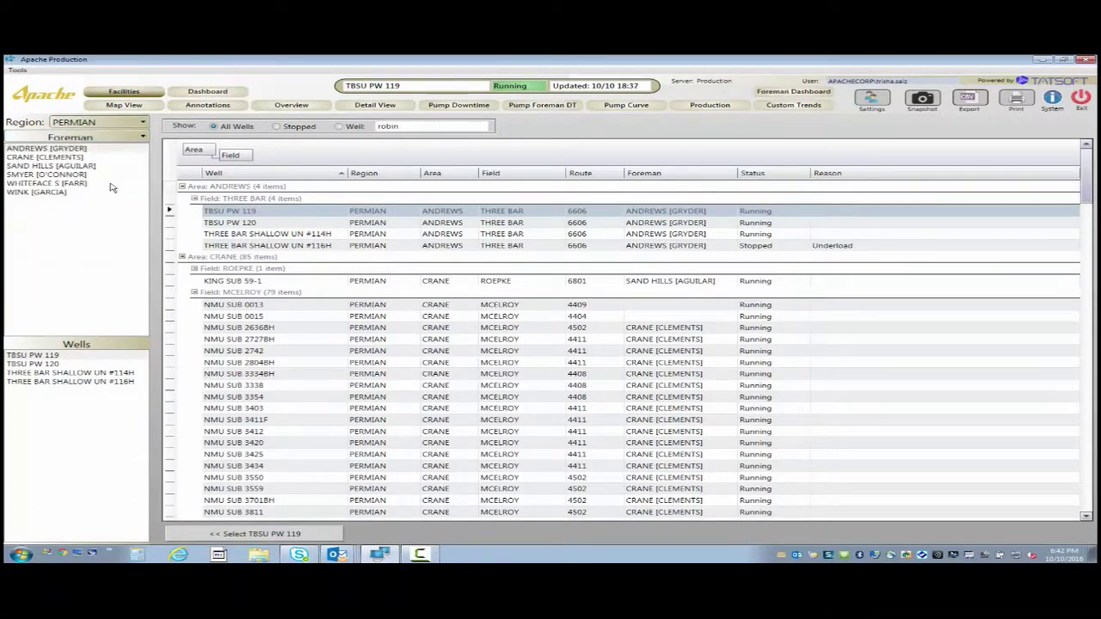
left_click(113, 122)
left_click(113, 136)
left_click(113, 136)
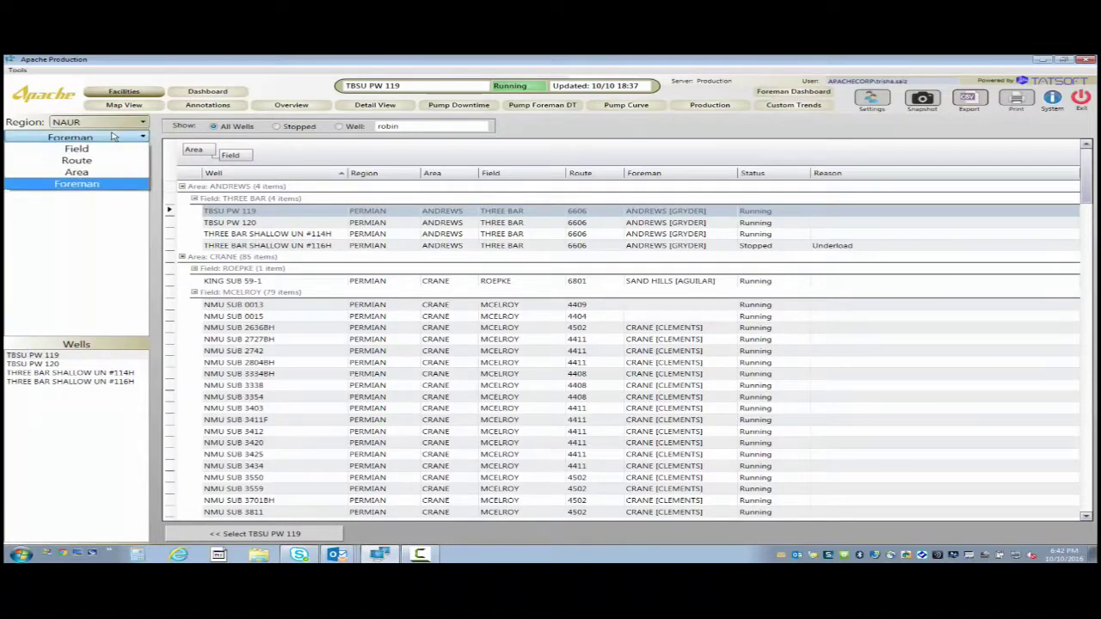
left_click(112, 148)
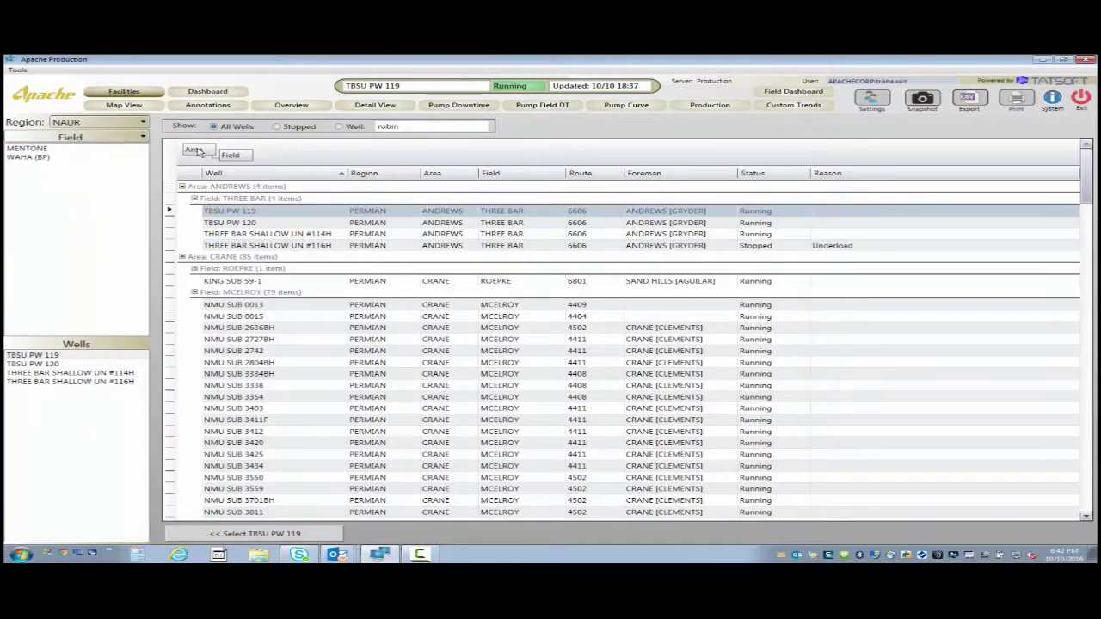
Try the Stopped and 'robin' well filters, then show all wells on the map.
left_click(276, 126)
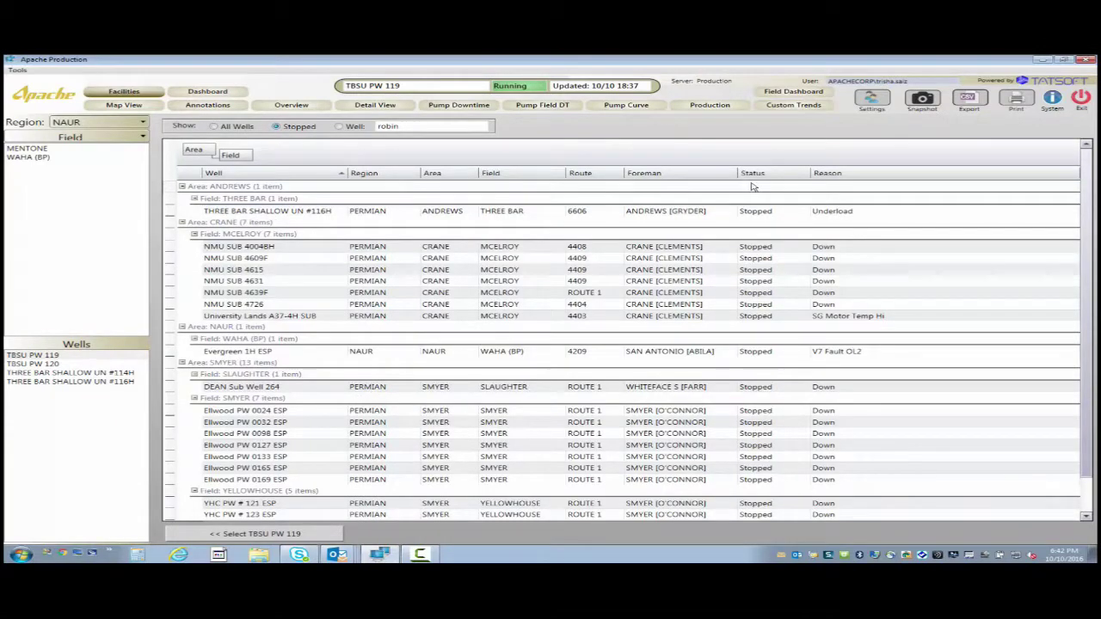
left_click(338, 127)
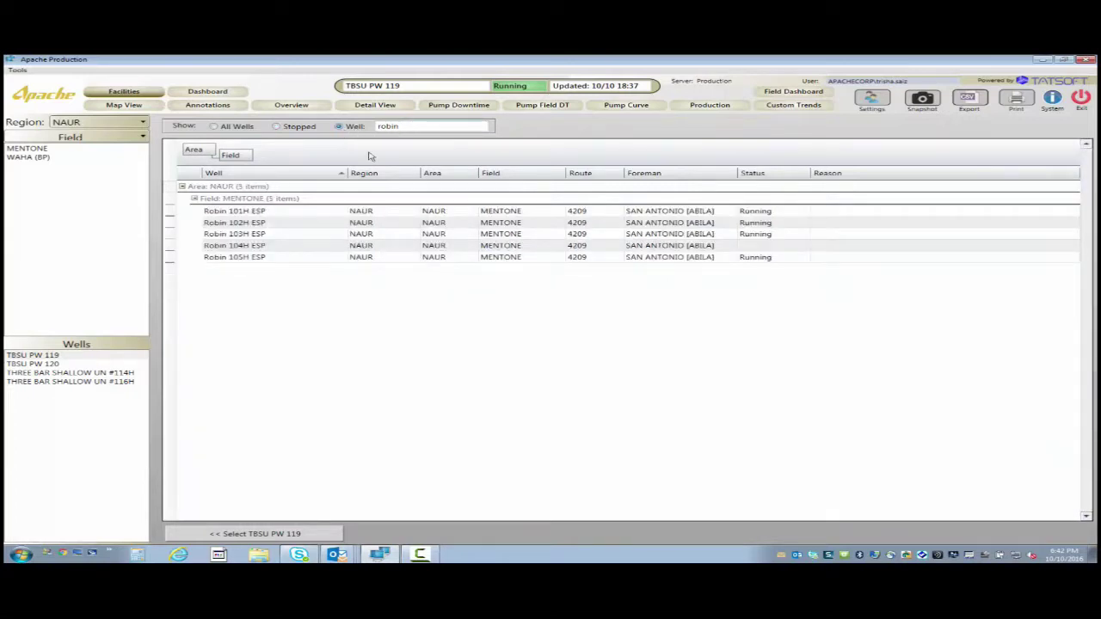
left_click(215, 128)
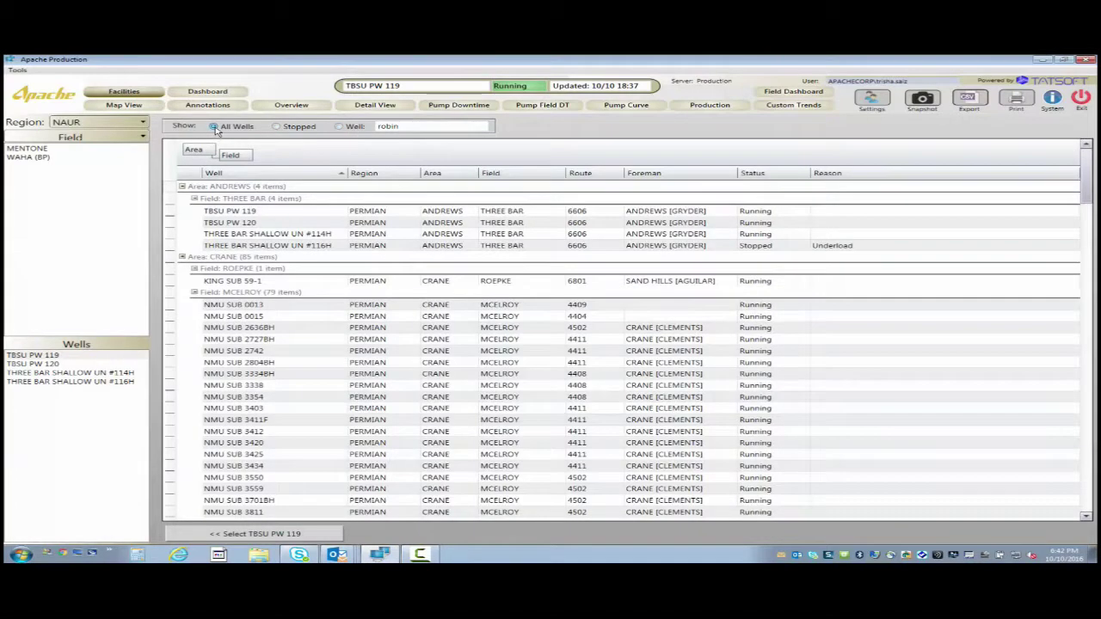
left_click(124, 105)
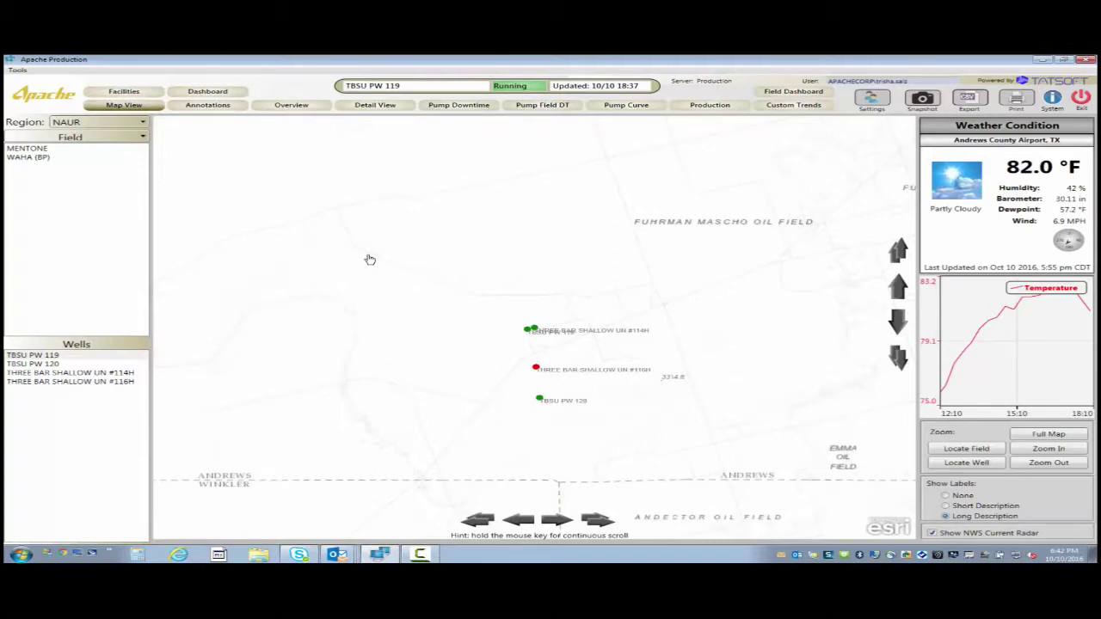
Zoom the map out, hide well labels, and show the MENTONE field's wells.
scroll(370, 260, "down", 1)
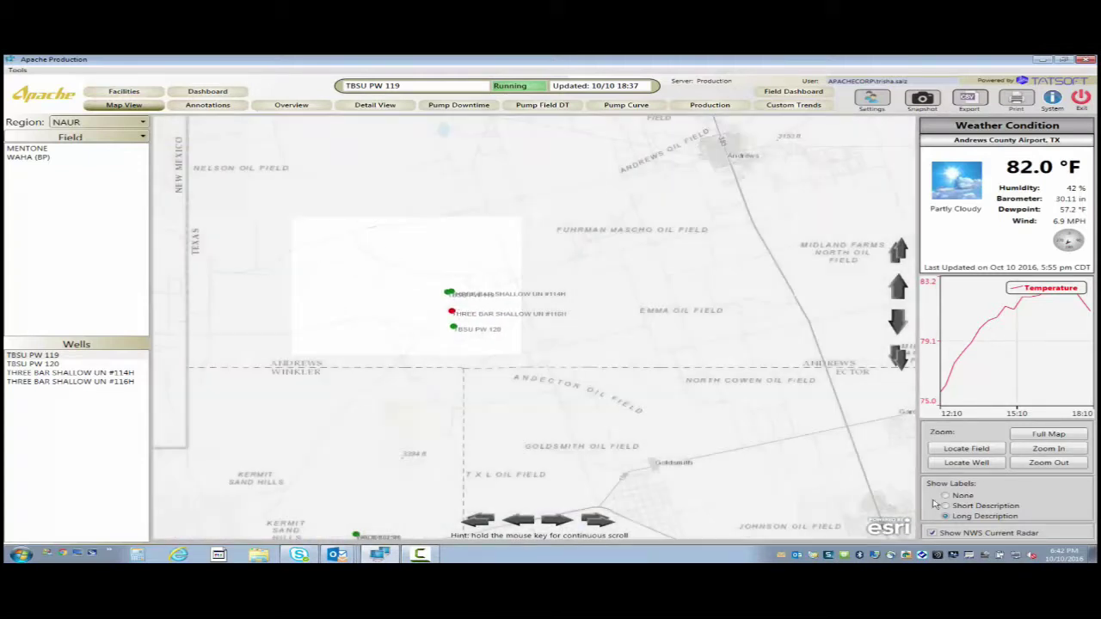
left_click(945, 496)
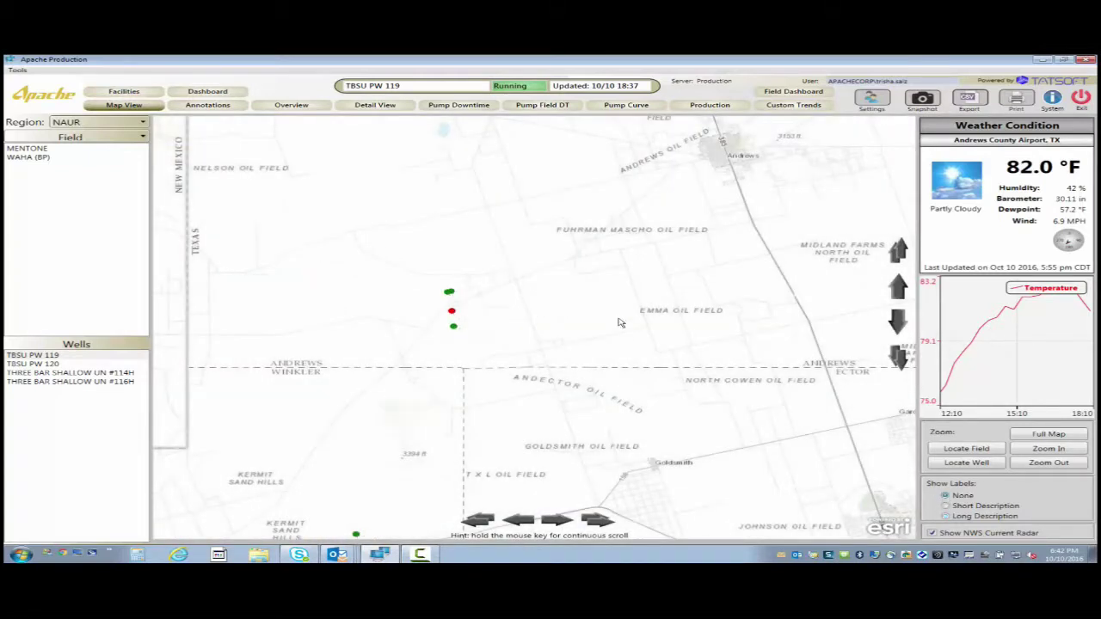
scroll(619, 322, "down", 1)
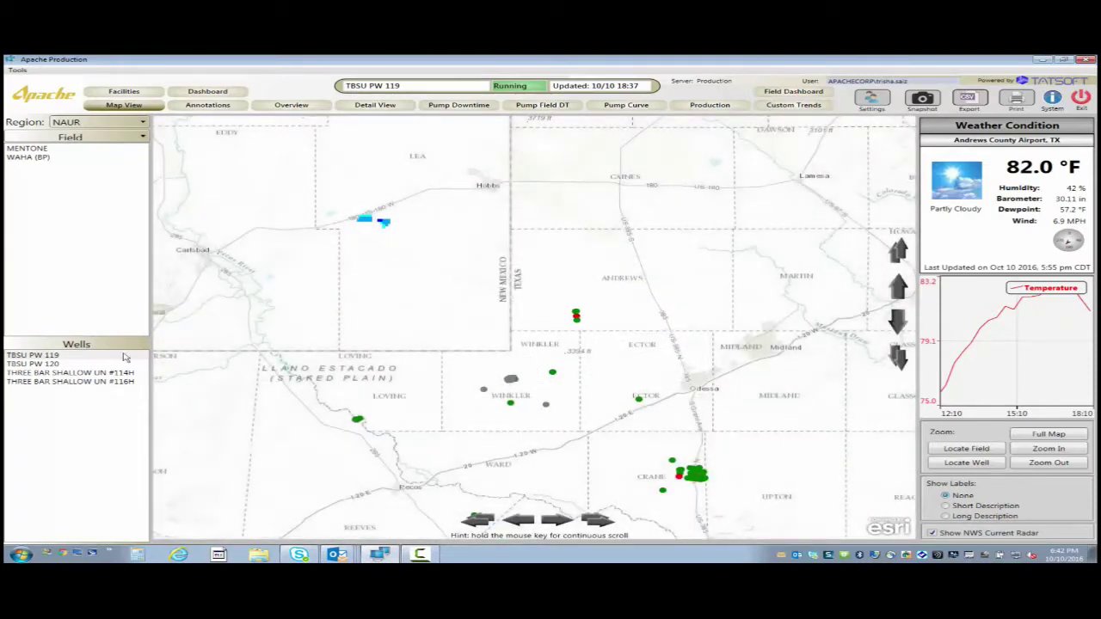
left_click(19, 152)
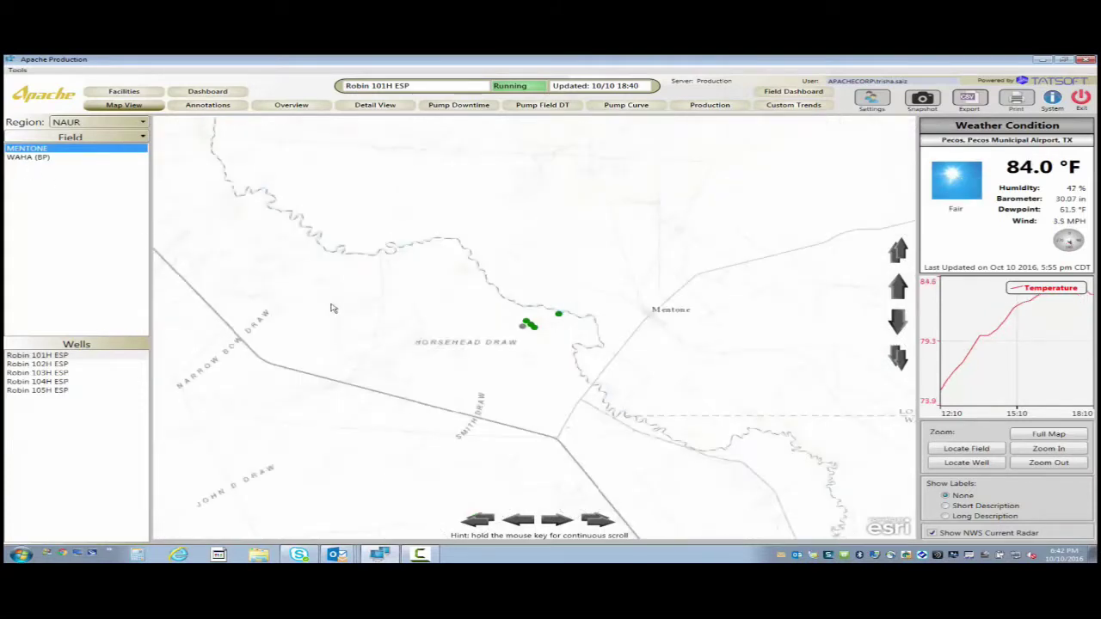
Label wells with long descriptions, then zoom in and centre on the Robin wells.
left_click(946, 505)
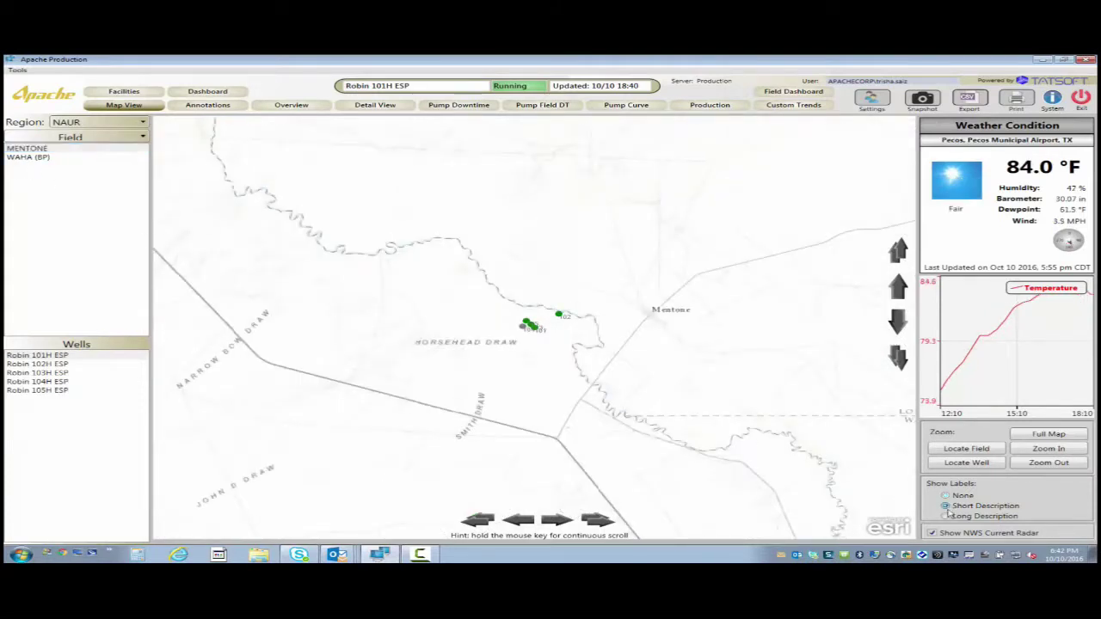
left_click(946, 516)
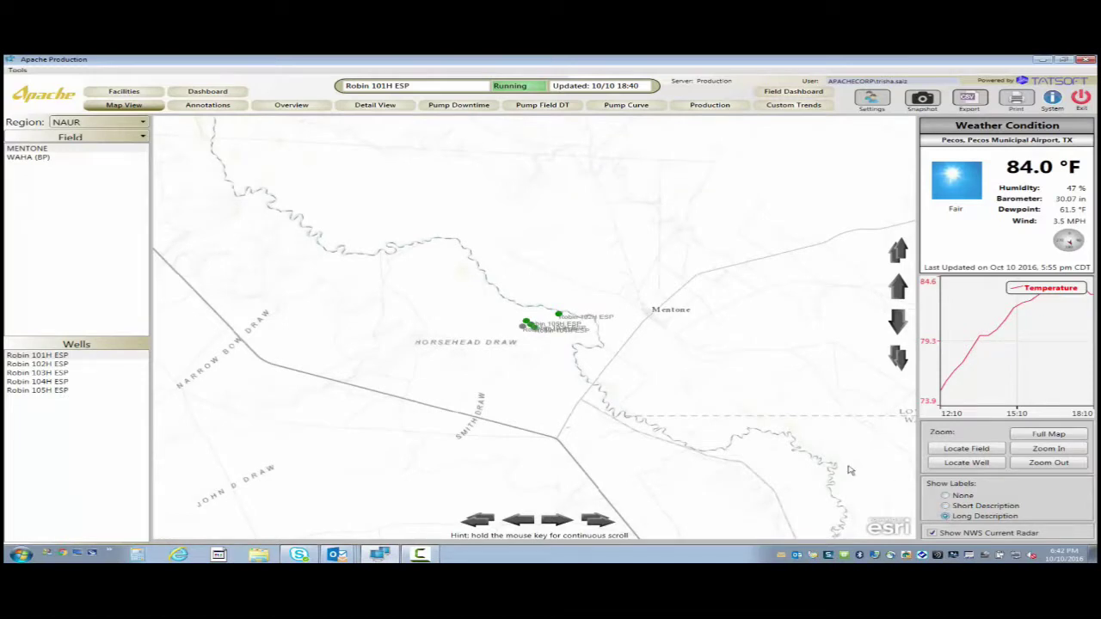
scroll(662, 403, "up", 1)
scroll(662, 402, "up", 1)
left_click_drag(662, 400, 764, 461)
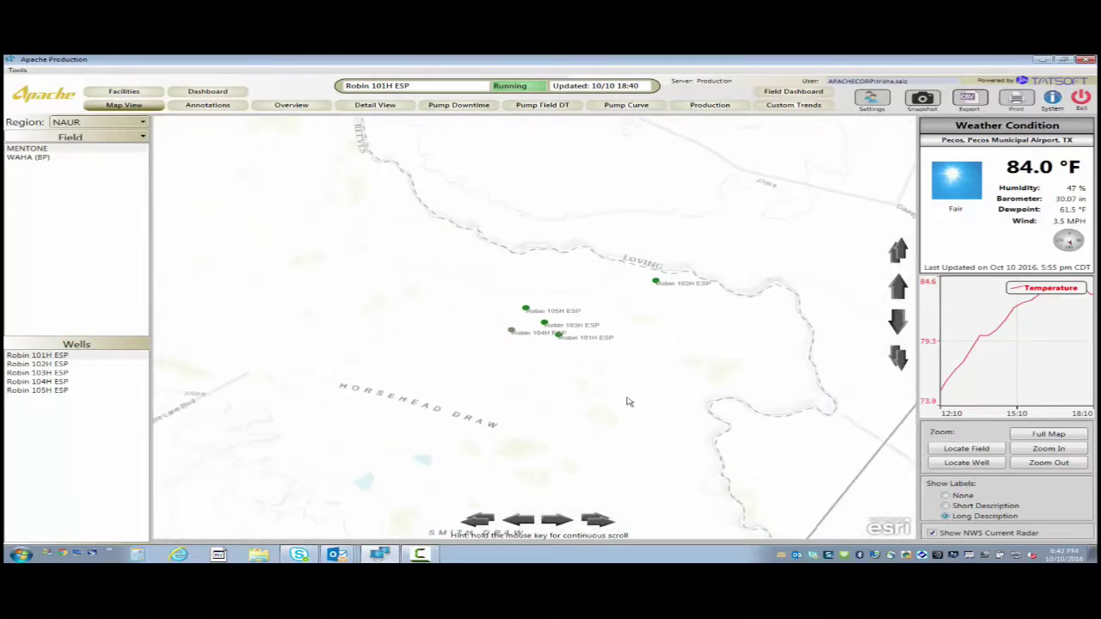
Select Robin 105H ESP on the map, inspect its trend popup's annotation menu, then close it.
left_click(525, 310)
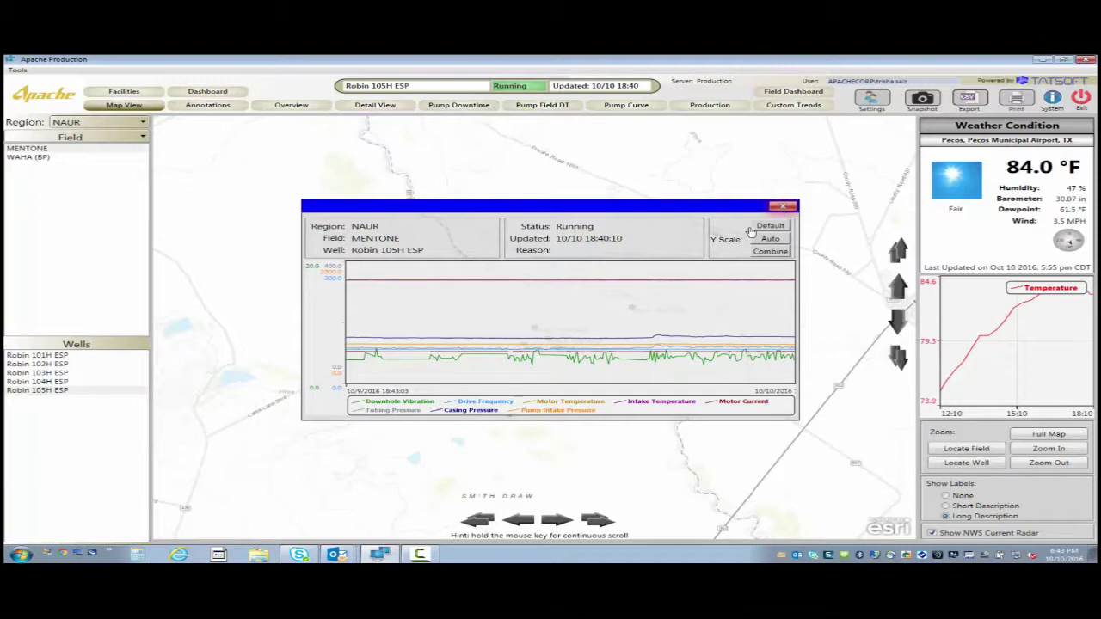
right_click(645, 286)
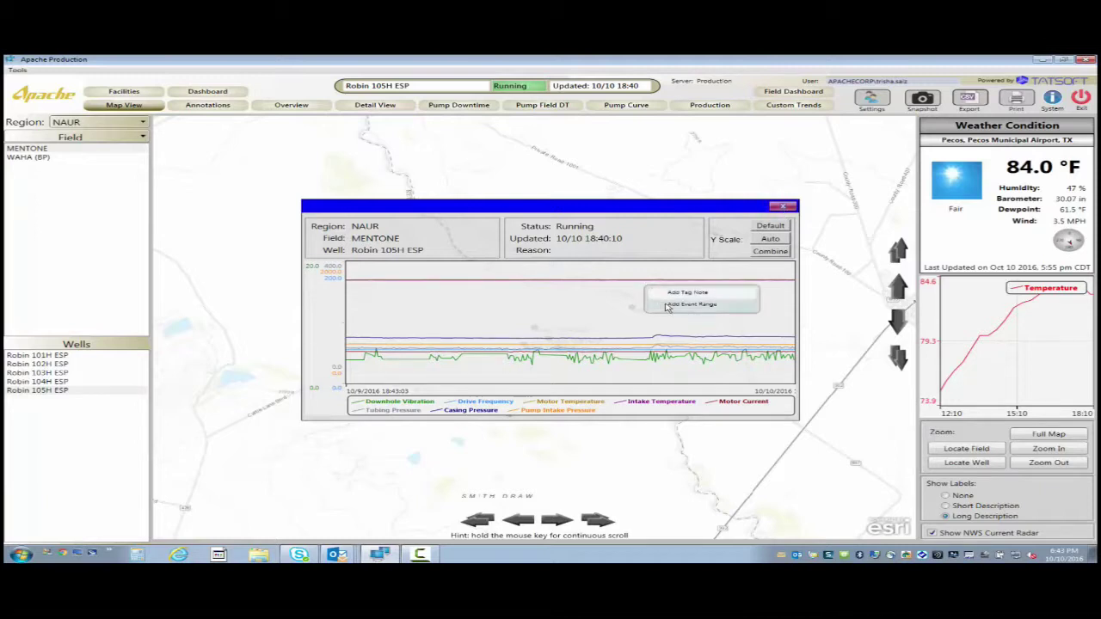
left_click(782, 207)
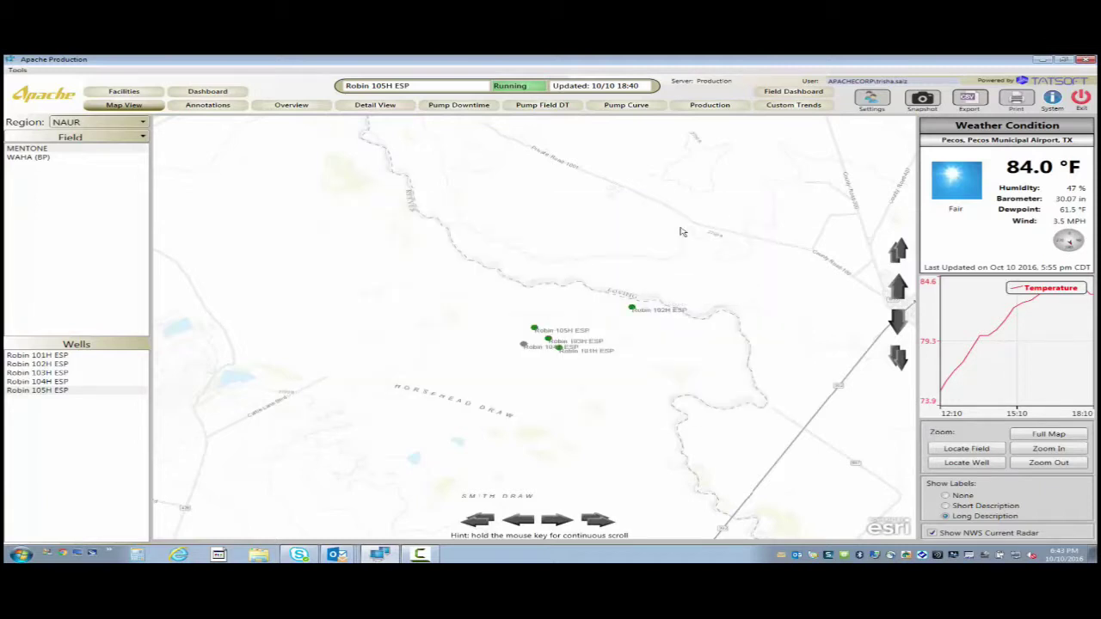
left_click(218, 94)
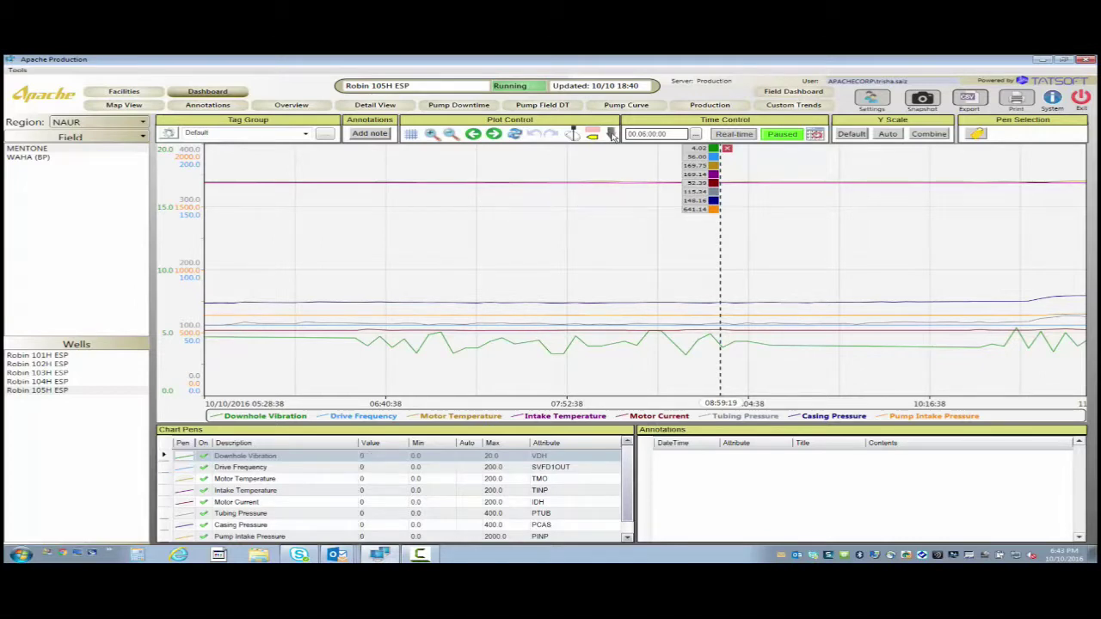
Hide the pen tables for a full-height chart and move the time cursor to 08:09:05.
left_click(610, 134)
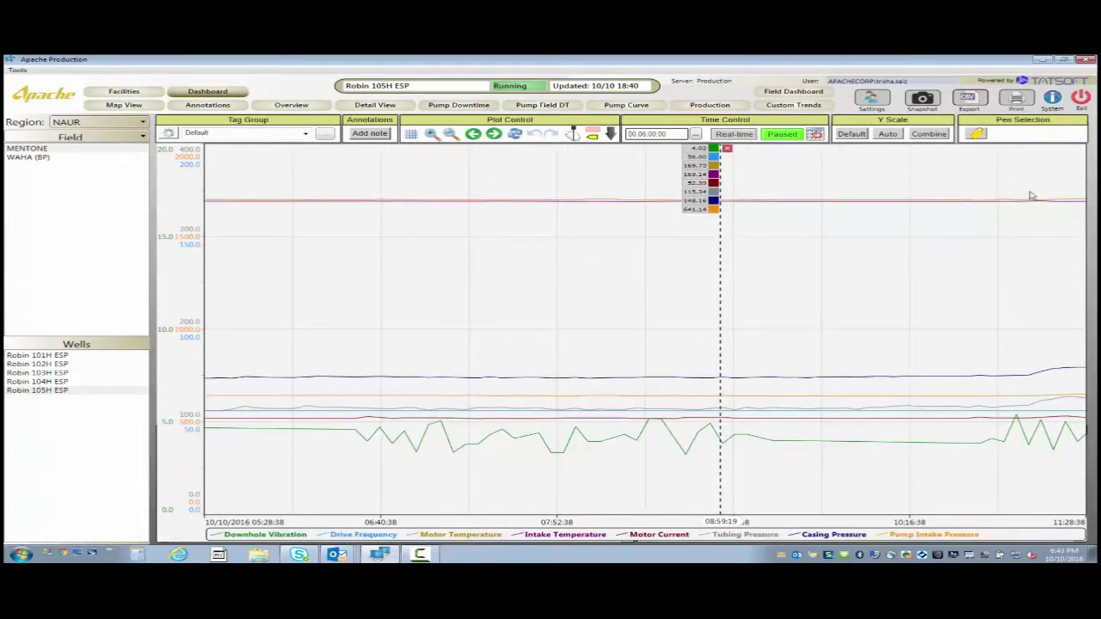
left_click(467, 167)
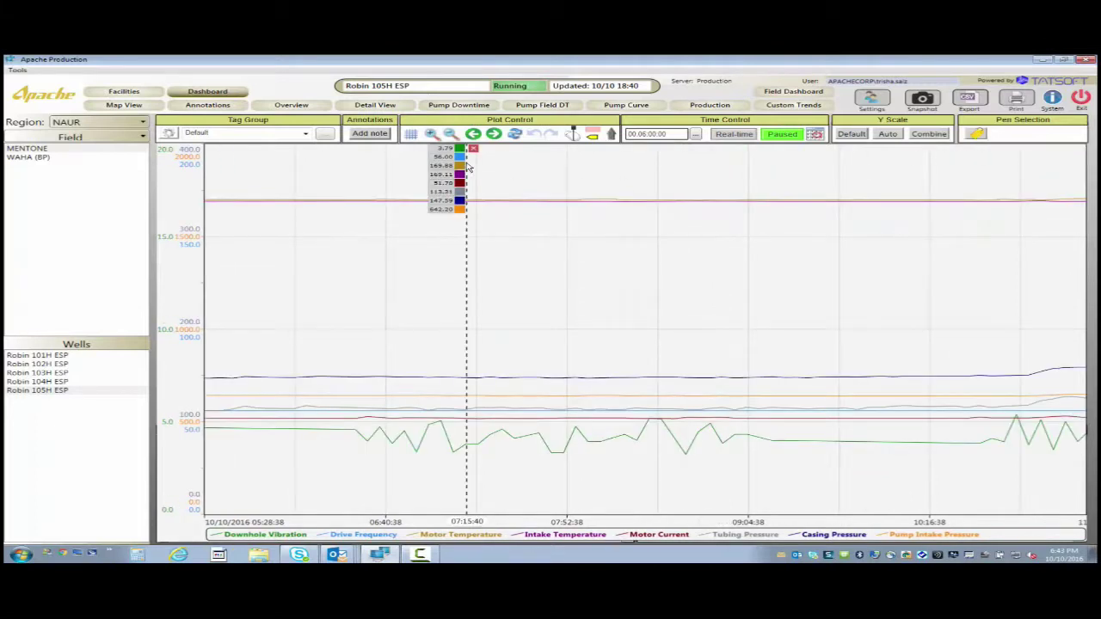
left_click_drag(533, 165, 596, 165)
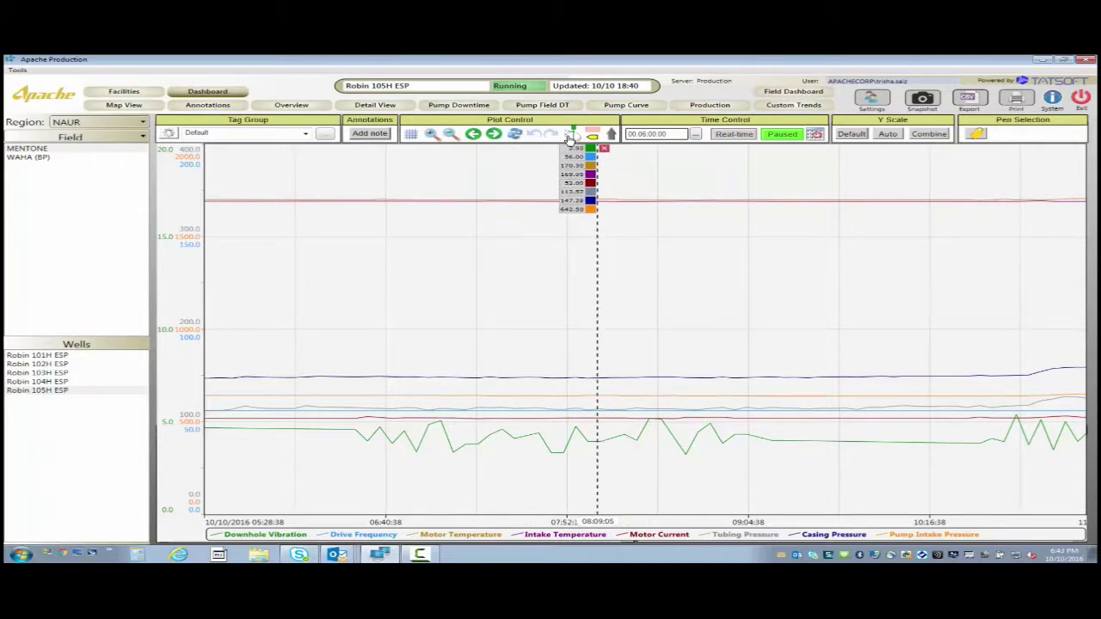
right_click(428, 161)
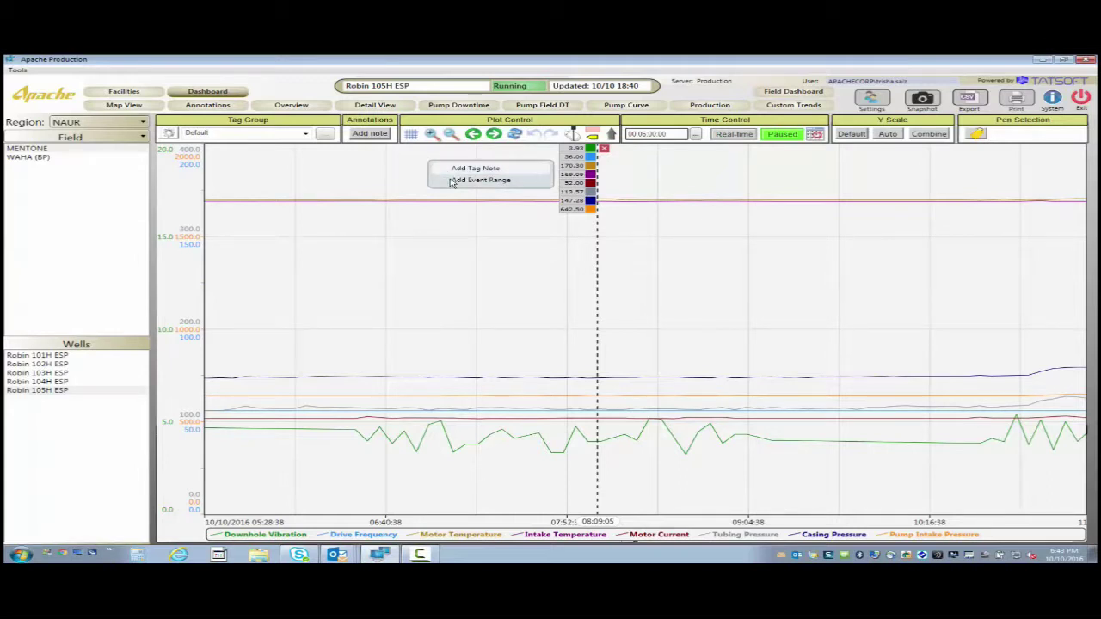
left_click(306, 134)
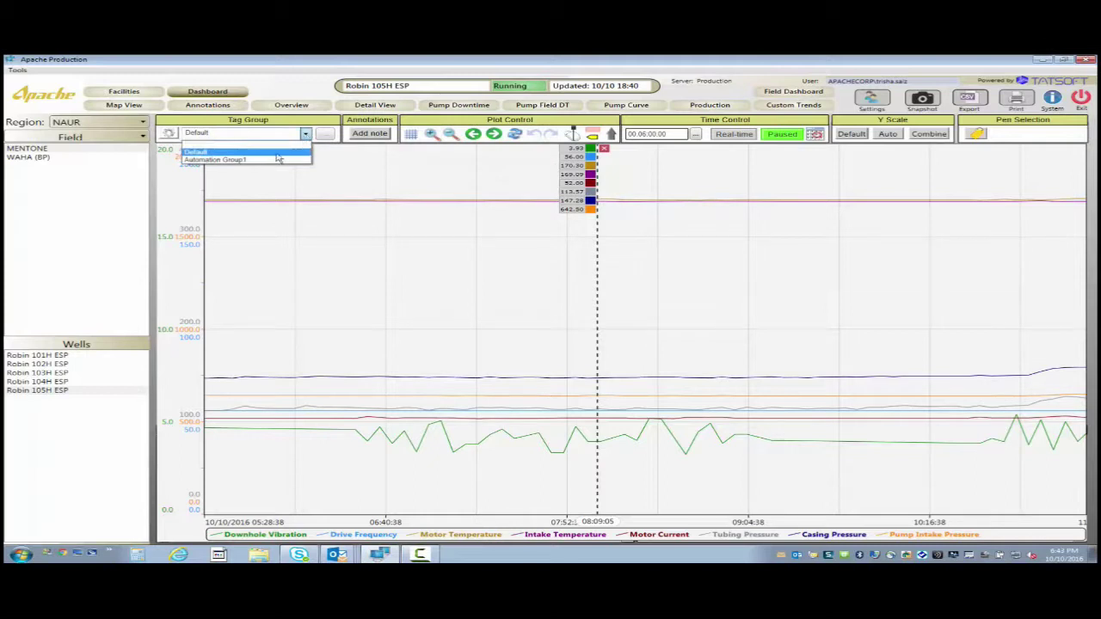
Keep the Default tag group, set the cursor to 07:12:28, reset vertical scaling, and show the pens table.
left_click(169, 137)
left_click(168, 136)
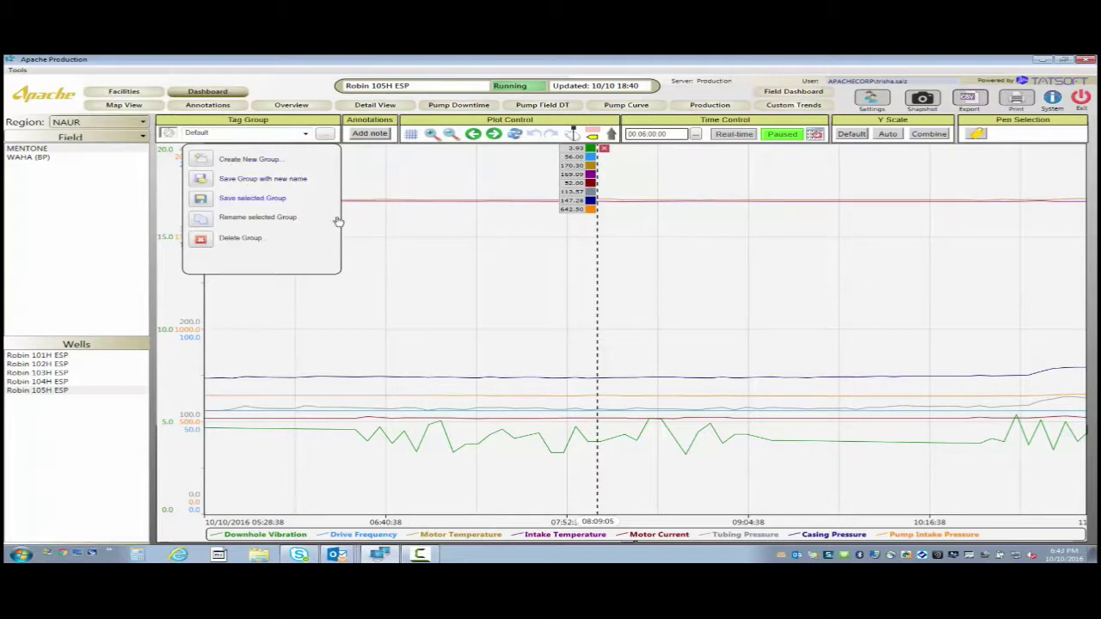
left_click(459, 248)
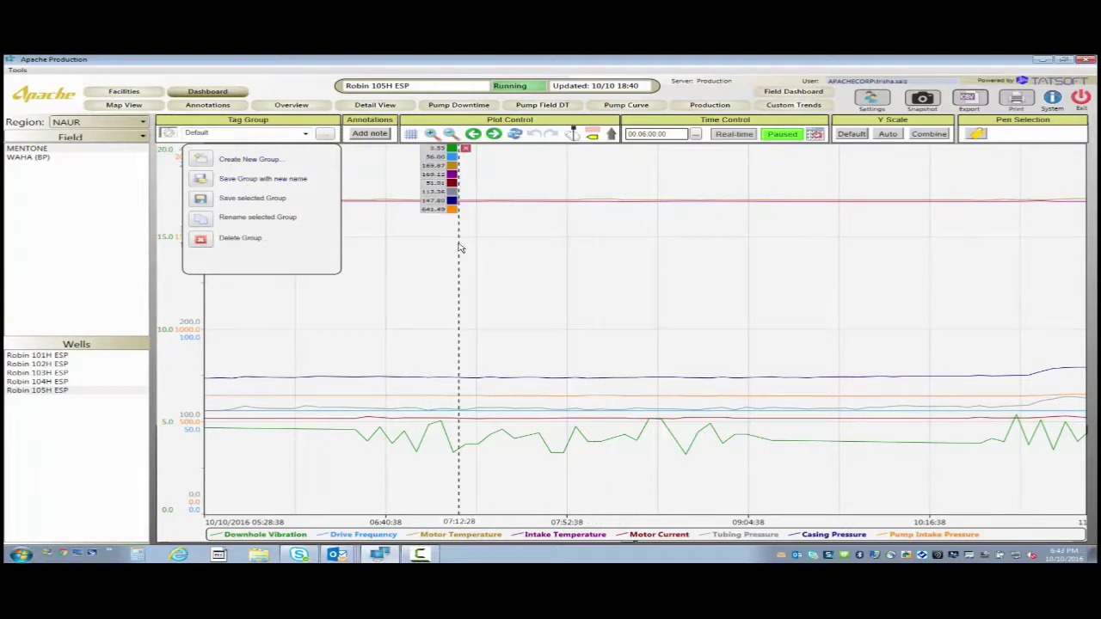
left_click(170, 136)
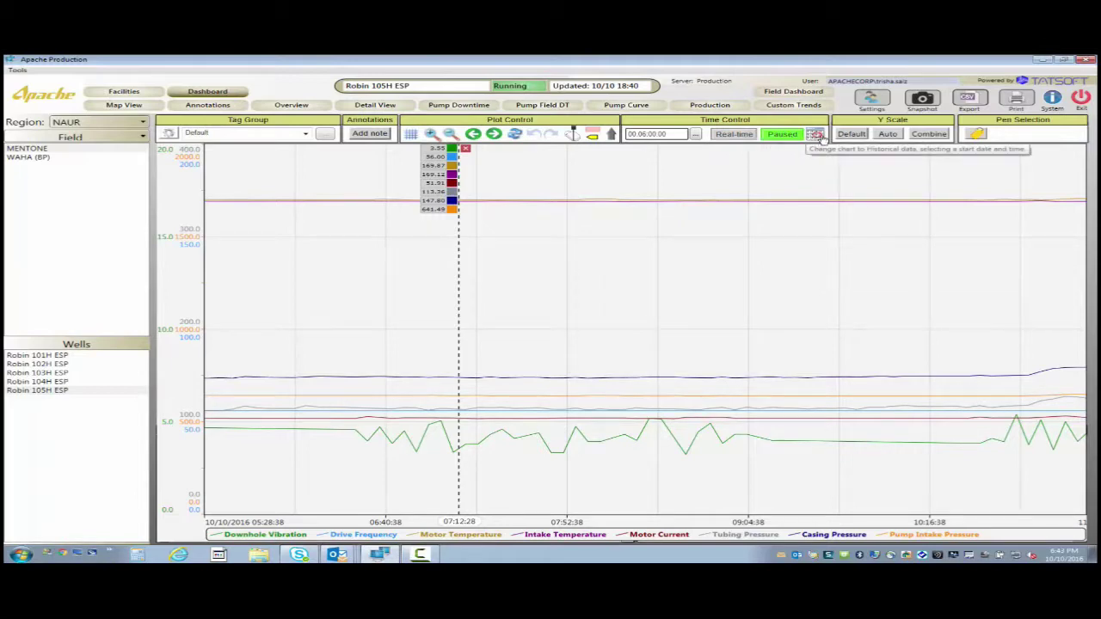
left_click(854, 135)
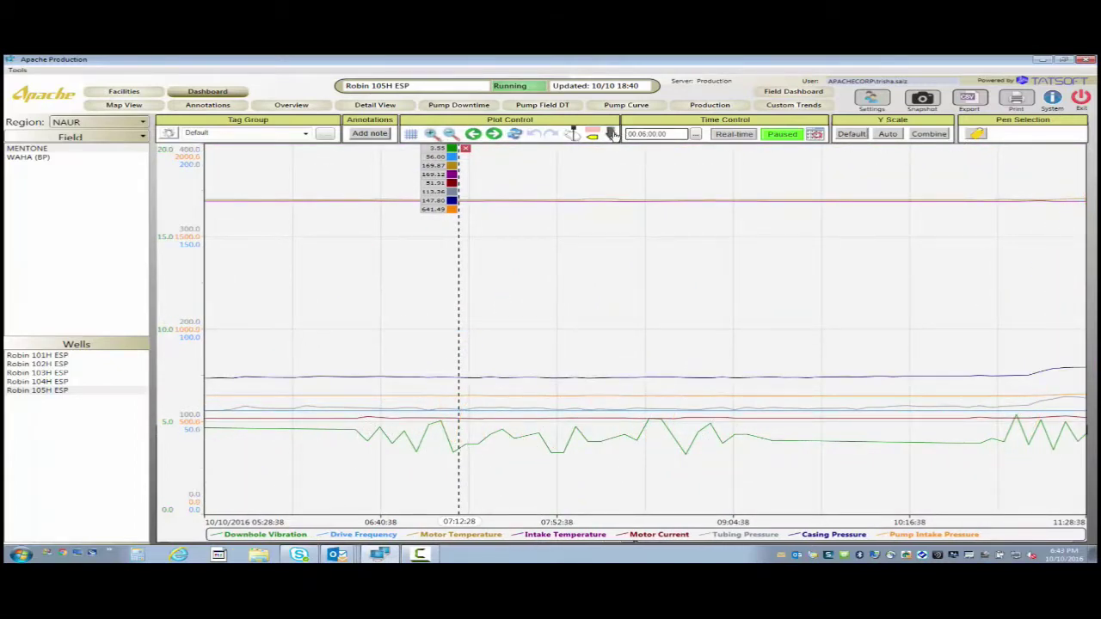
left_click(610, 134)
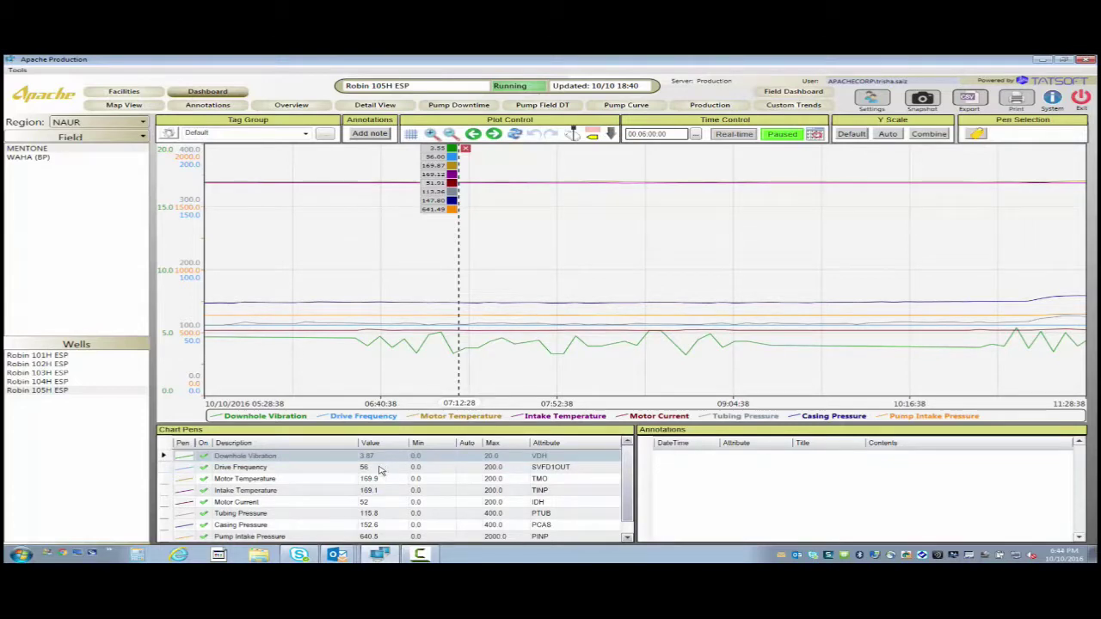
Set Downhole Vibration's pen maximum to 12, then toggle its trace off and back on.
left_click(503, 457)
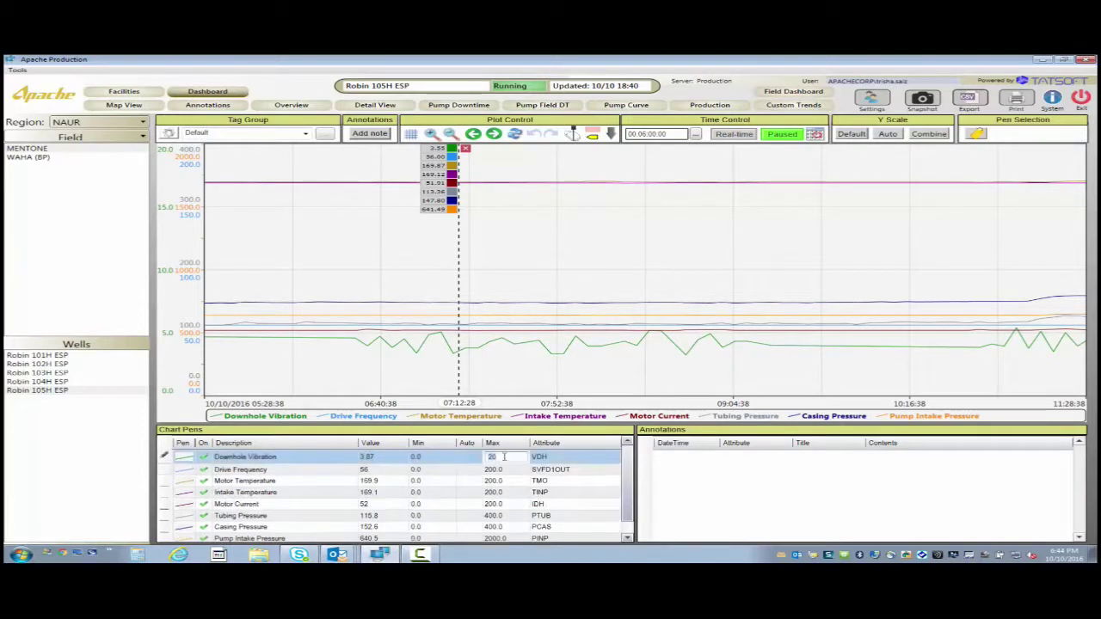
type("12")
left_click(605, 386)
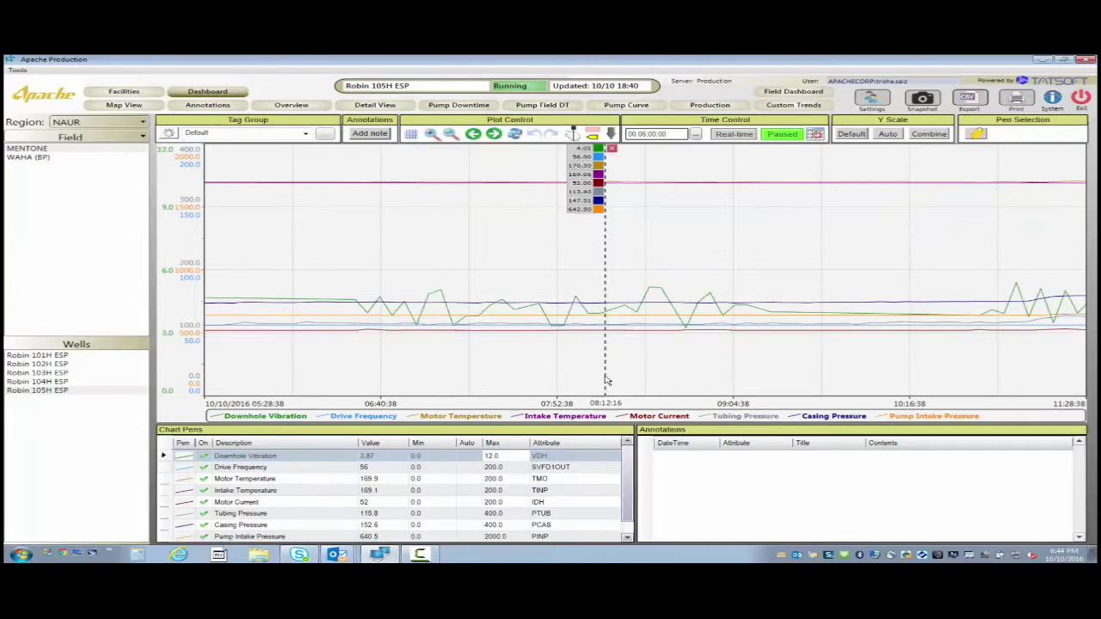
left_click(297, 416)
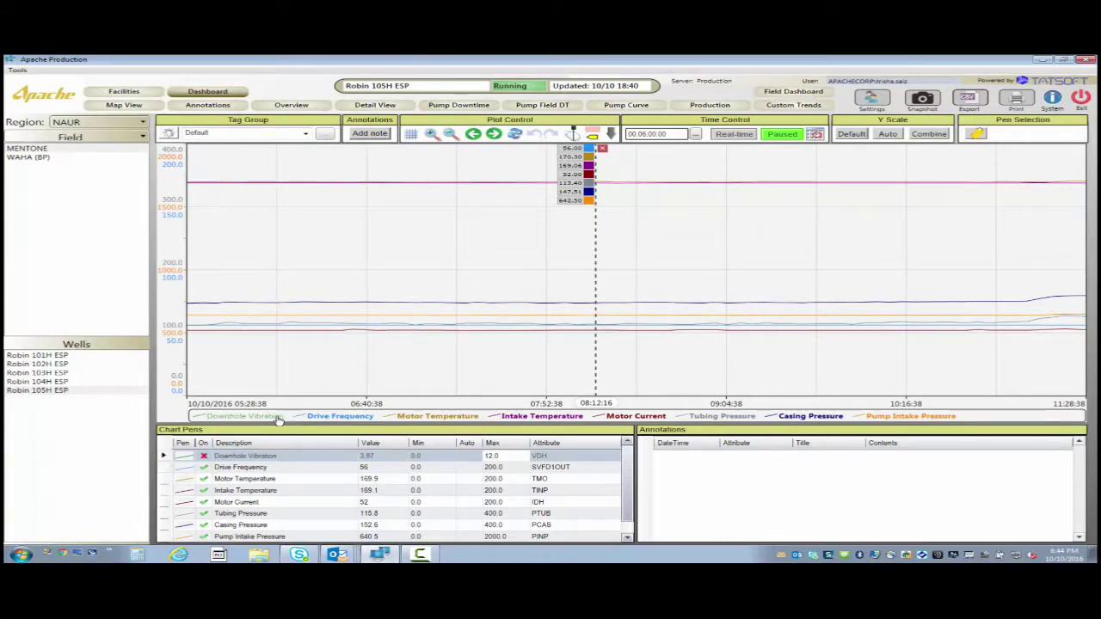
left_click(278, 418)
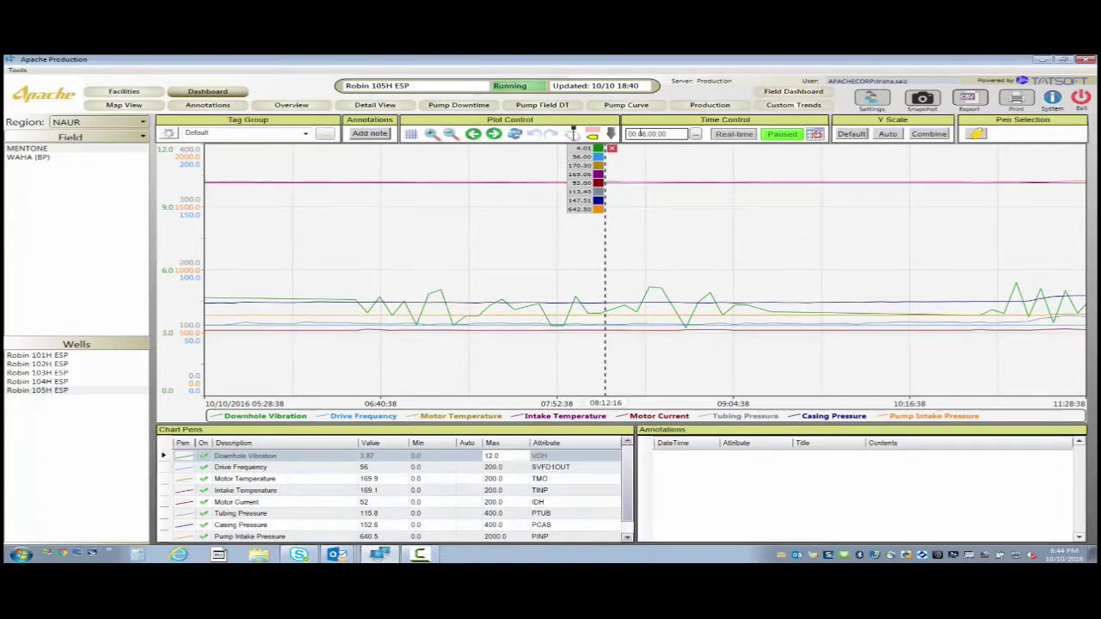
Add Flowline Pressure and Frequency Setpoint pens, then revert the chart to its default pens.
left_click(611, 133)
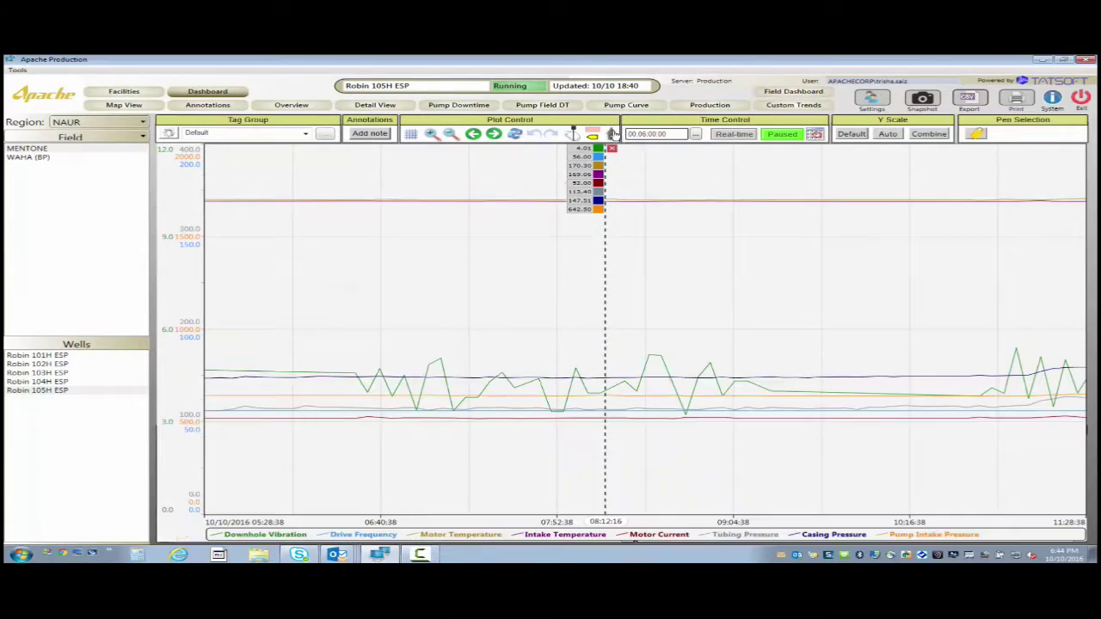
left_click(977, 135)
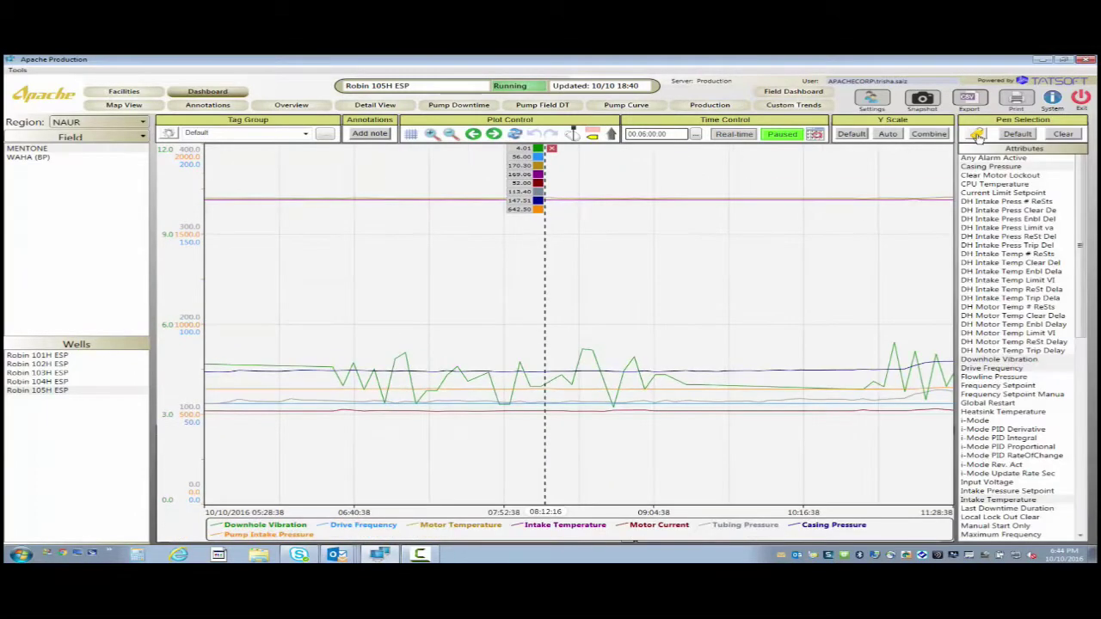
left_click(996, 377)
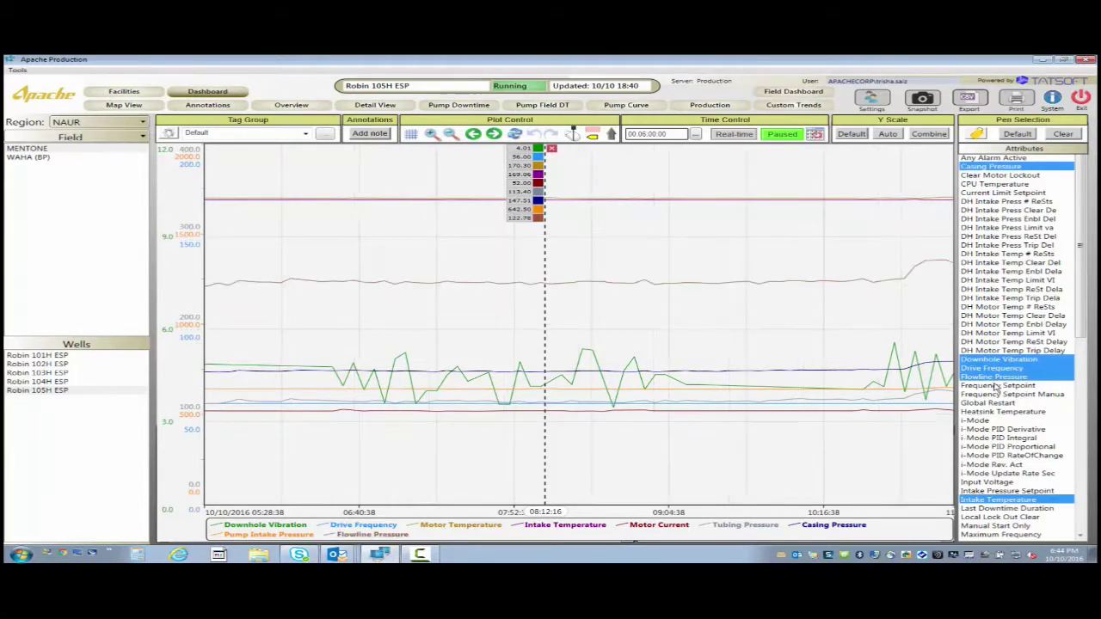
left_click(996, 386)
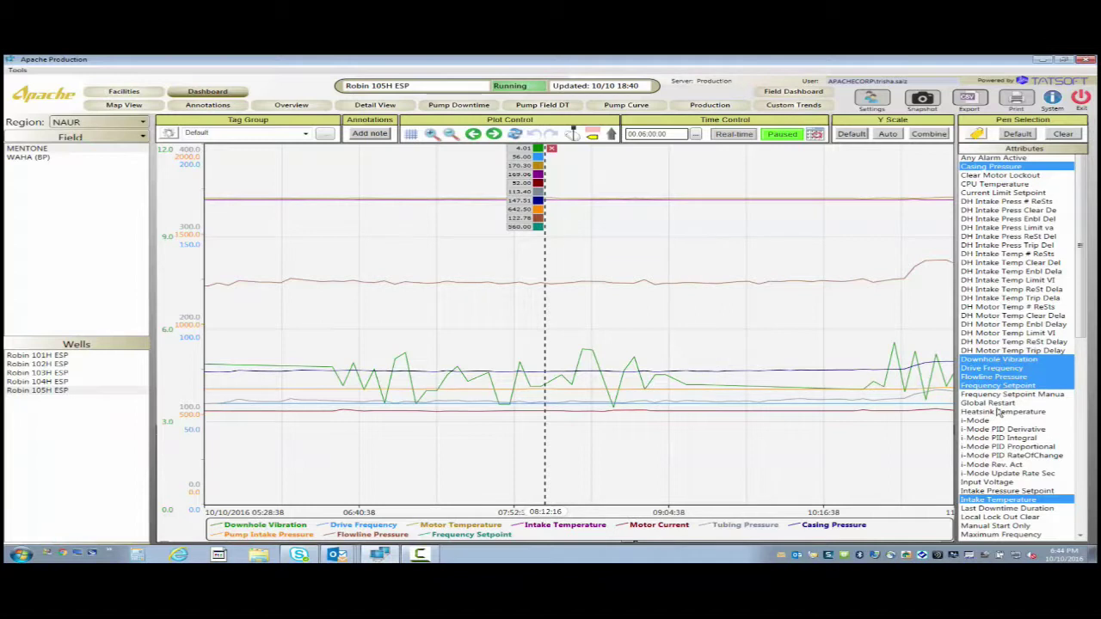
left_click(1017, 135)
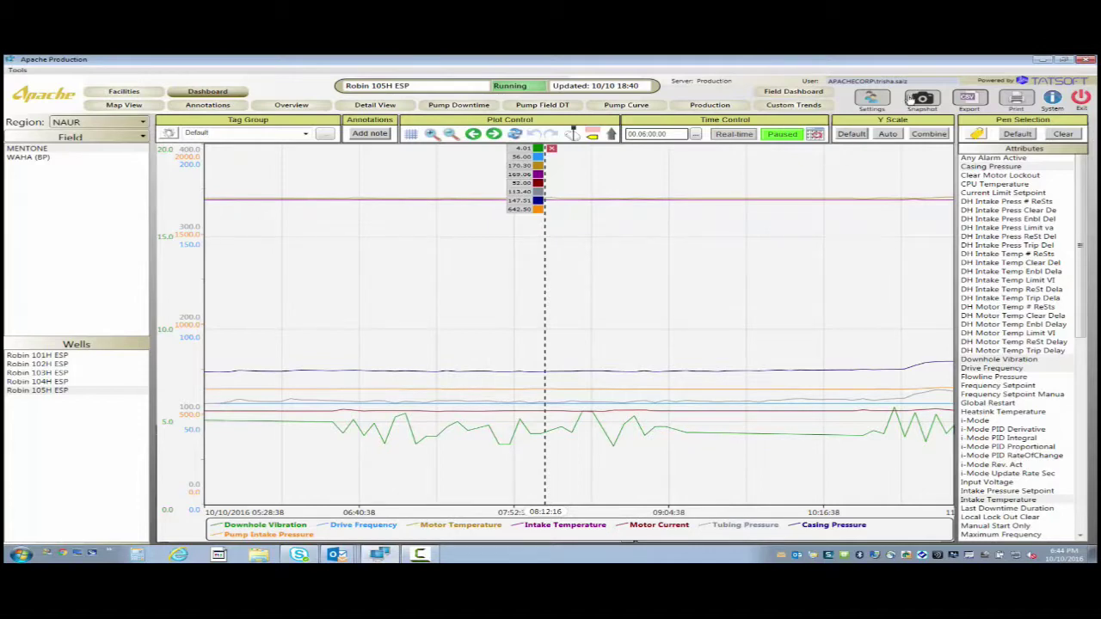
Open the chart's image snapshot export and close it without saving.
left_click(920, 98)
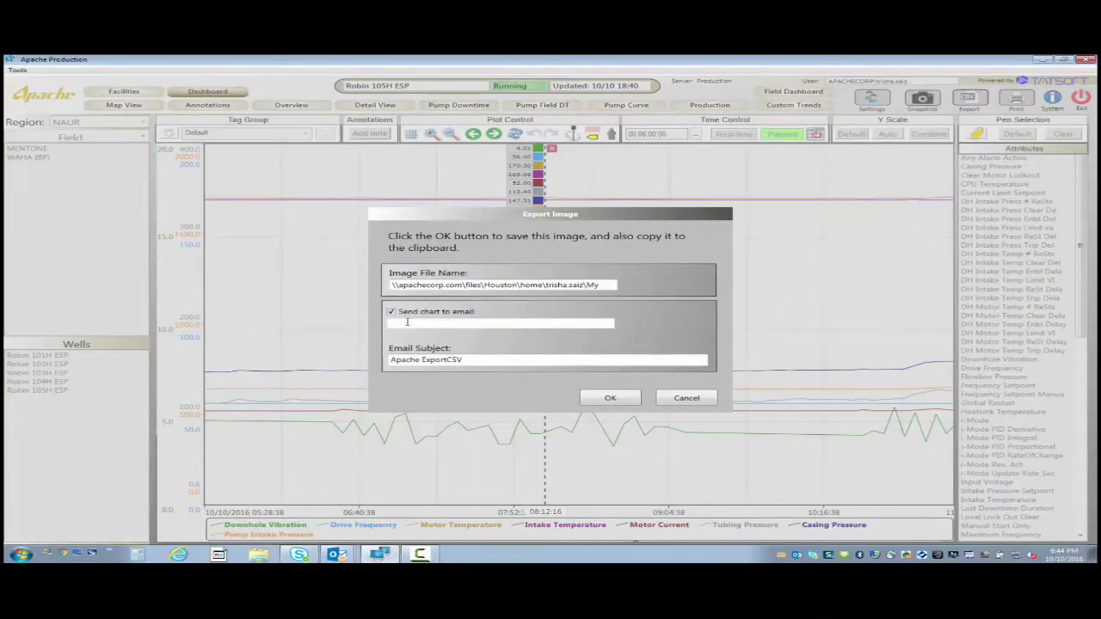
left_click(570, 322)
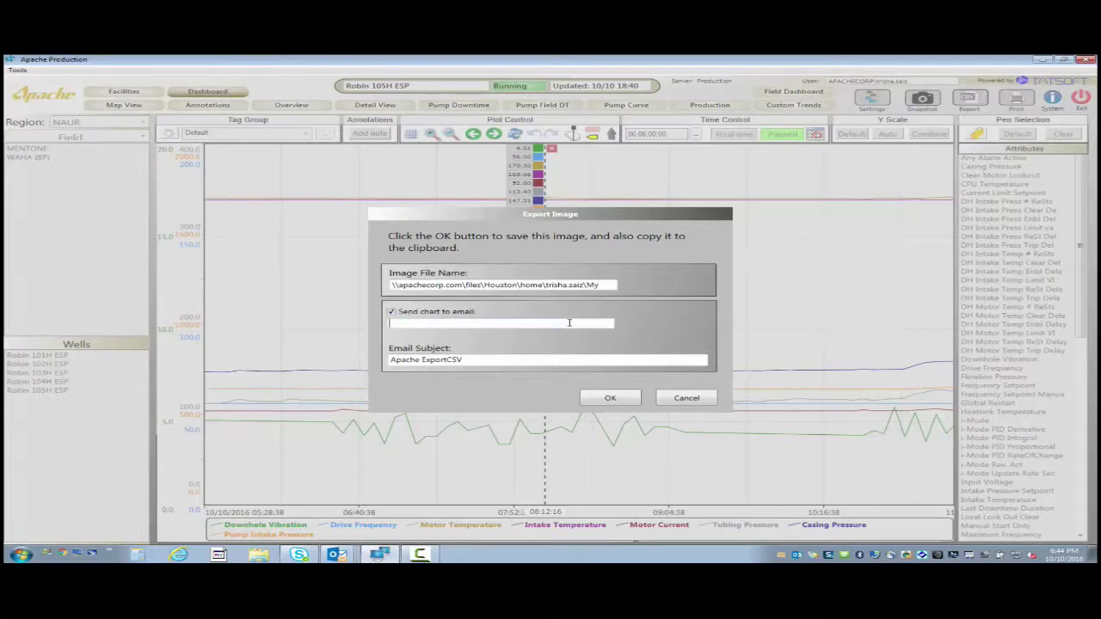
left_click(685, 398)
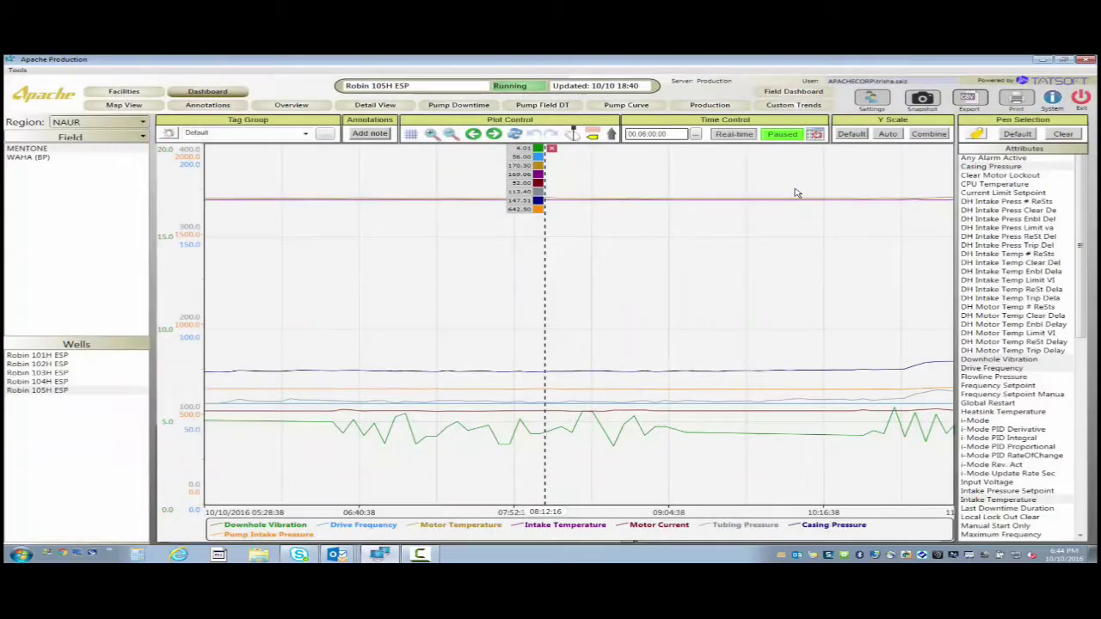
Select all eight tags for CSV export, cancel it, and chart well Robin 103H ESP.
left_click(969, 97)
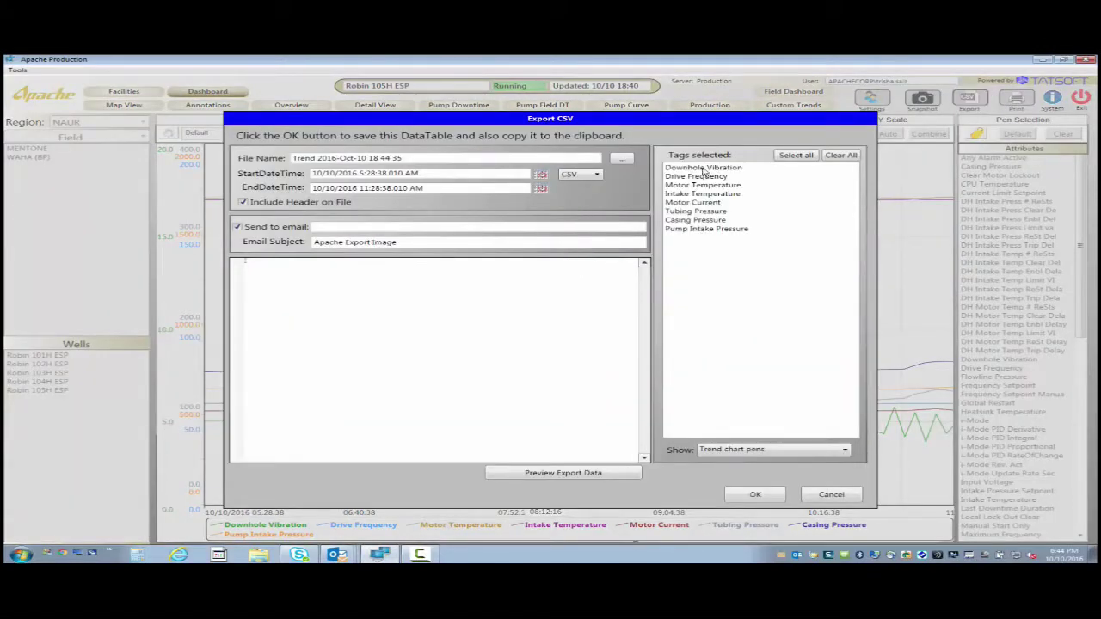
left_click(702, 168)
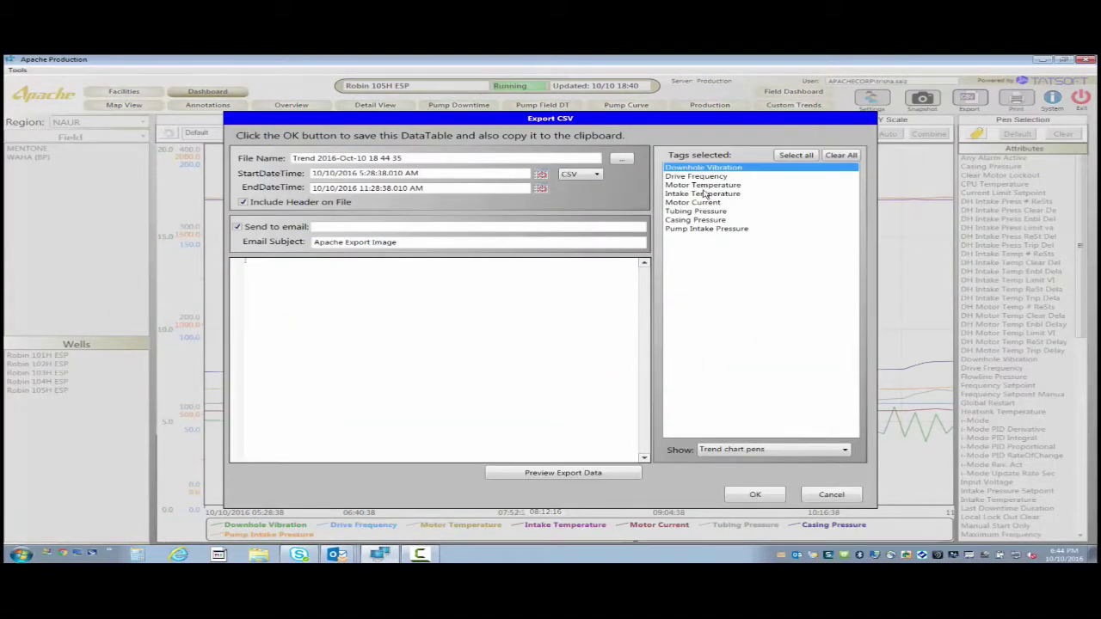
left_click(702, 184)
left_click(791, 155)
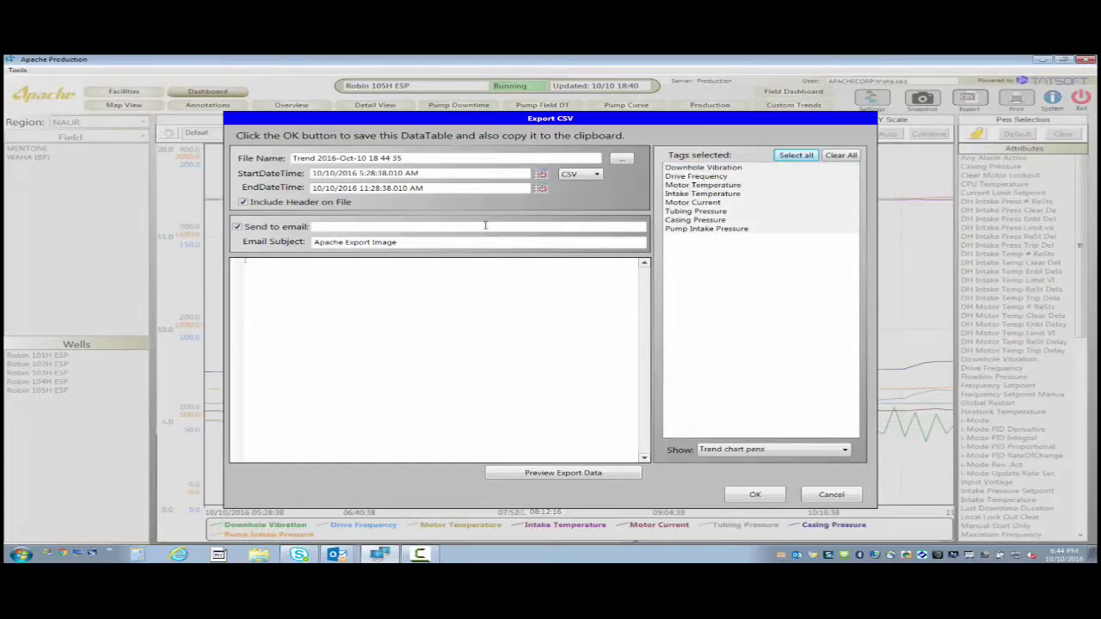
left_click(823, 496)
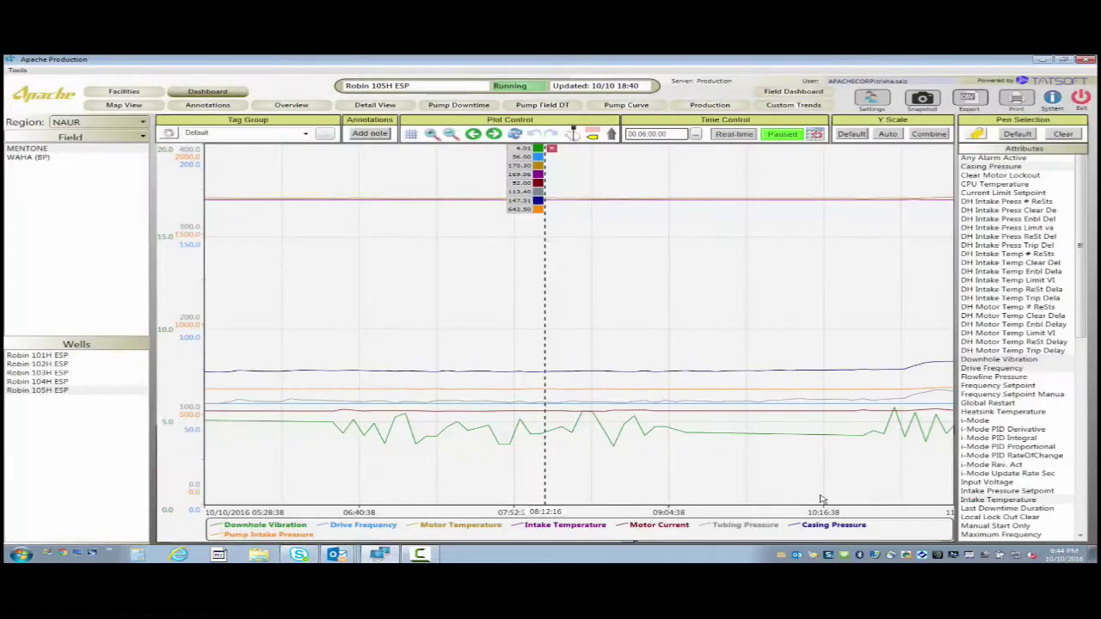
left_click(30, 373)
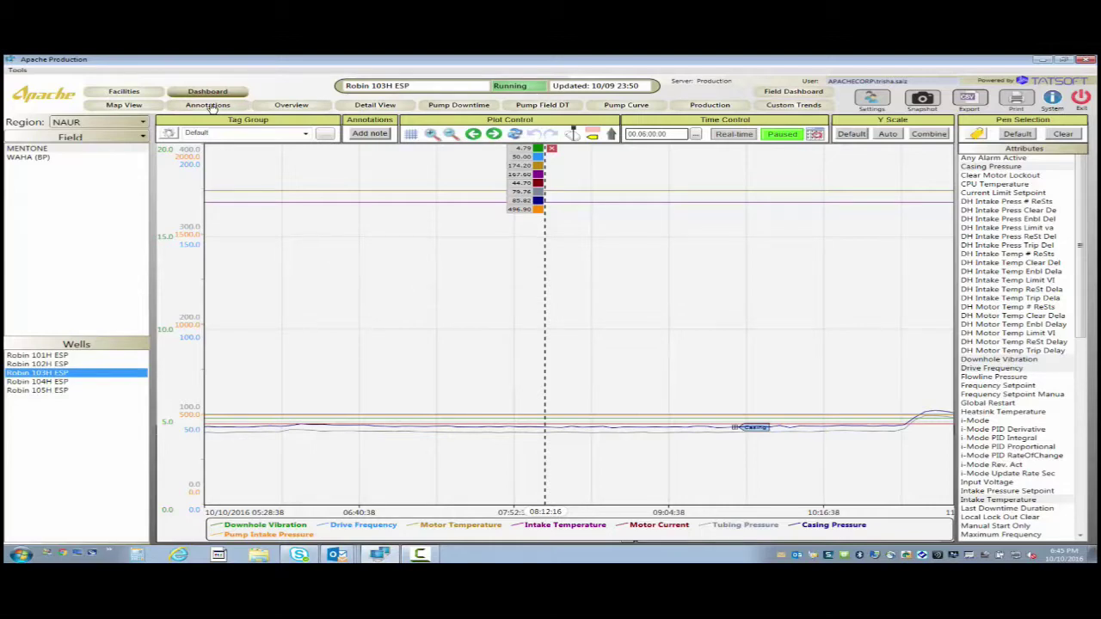
From the all-wells annotations list, open Ector Fee II 6's Test 2 note and view its status overview.
left_click(208, 105)
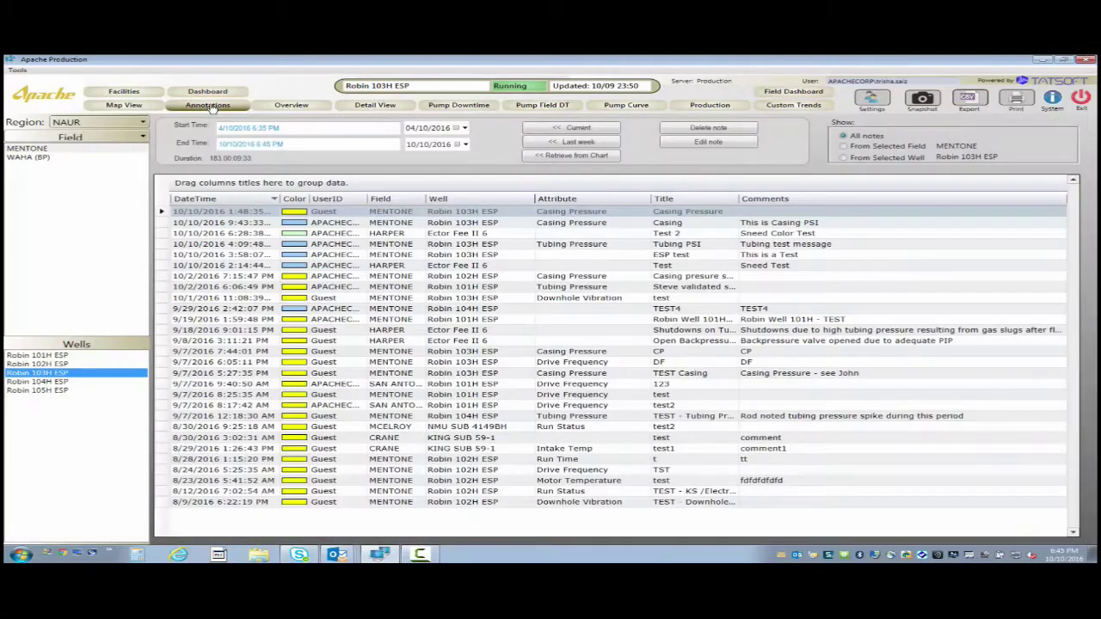
left_click(843, 159)
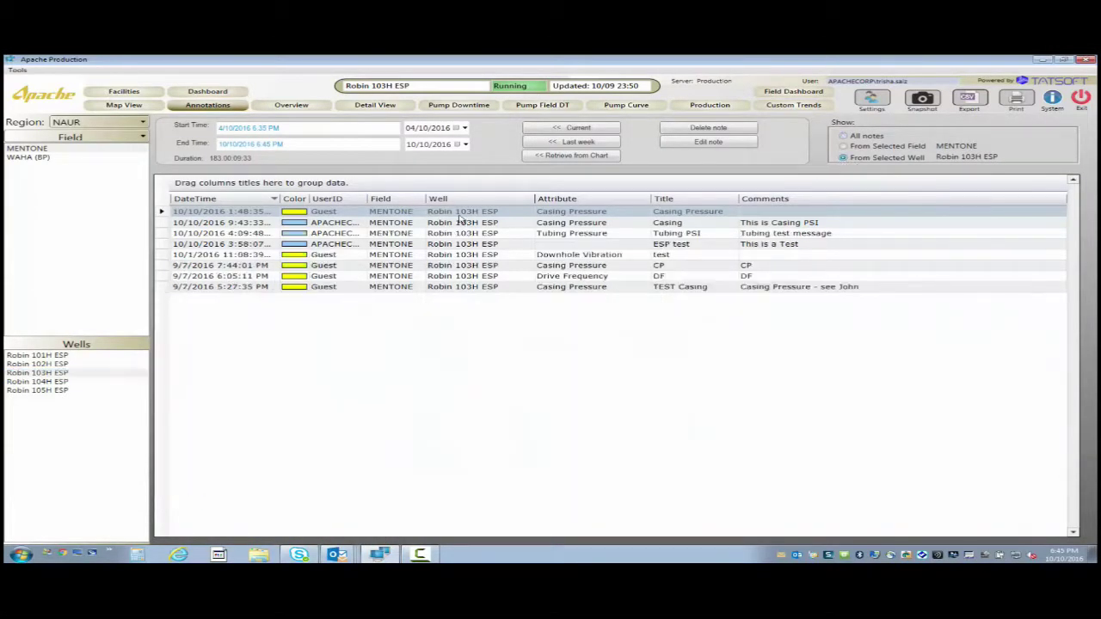
left_click(673, 224)
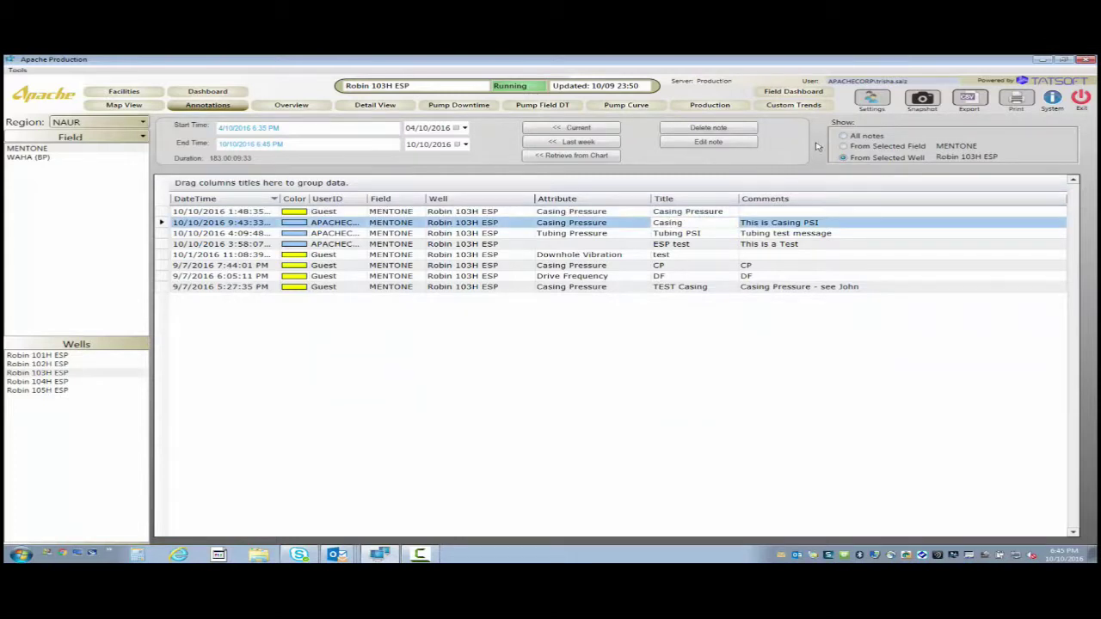
left_click(843, 136)
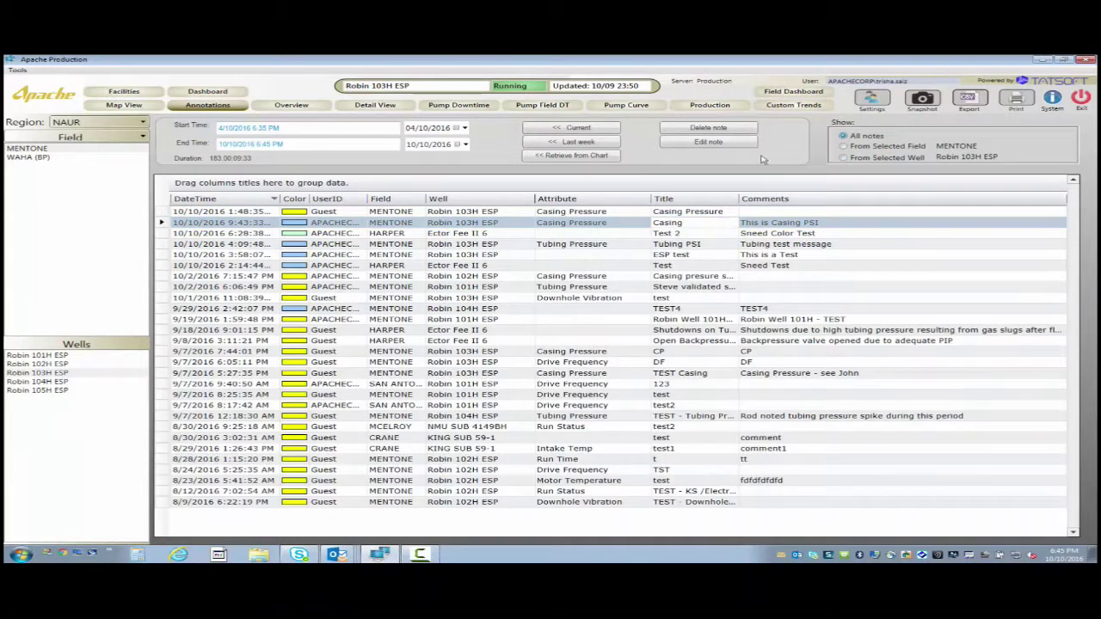
left_click(469, 234)
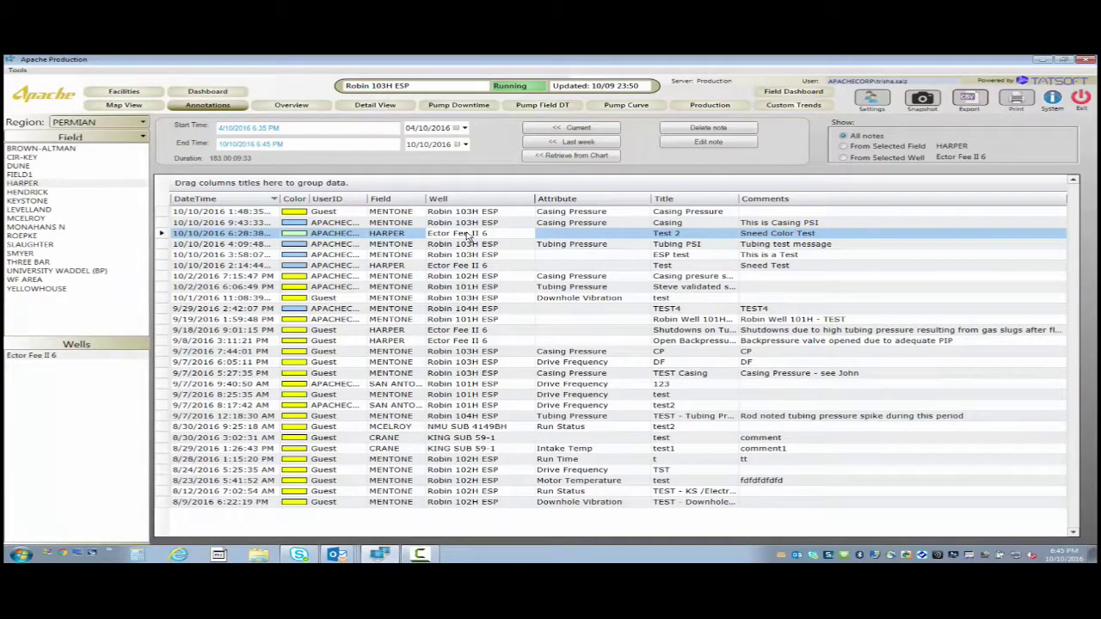
double_click(469, 233)
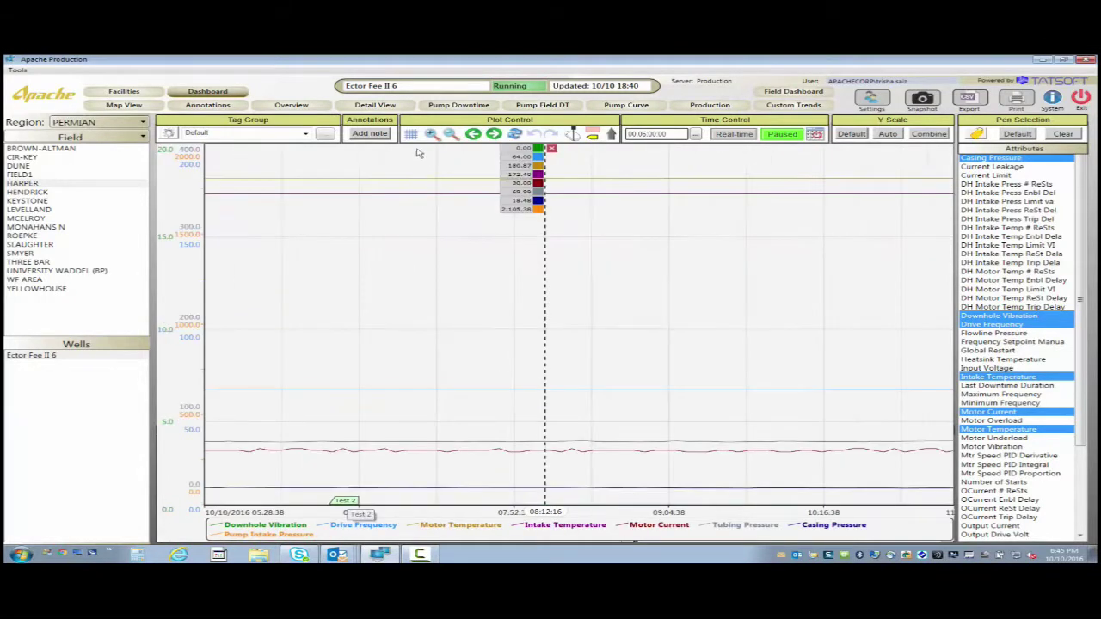
left_click(302, 108)
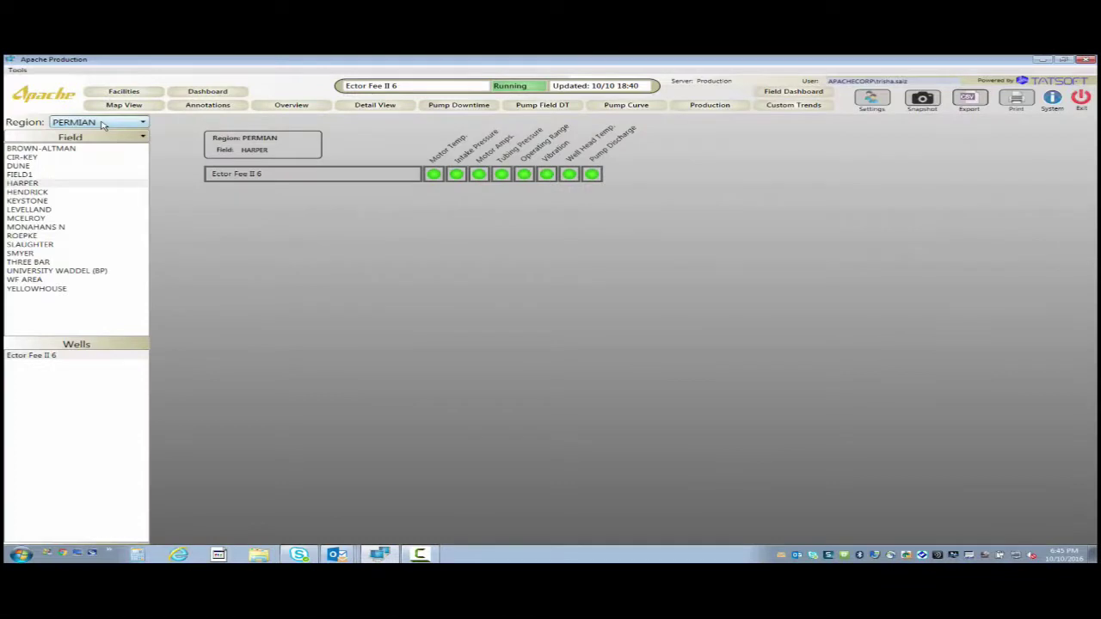
left_click(102, 125)
left_click(93, 136)
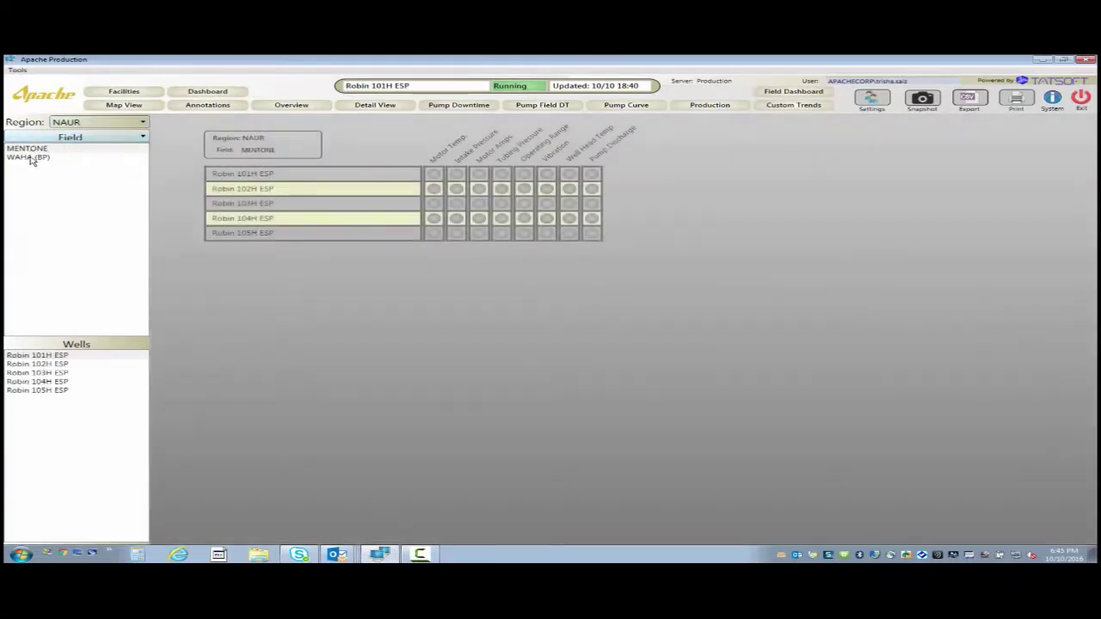
left_click(32, 158)
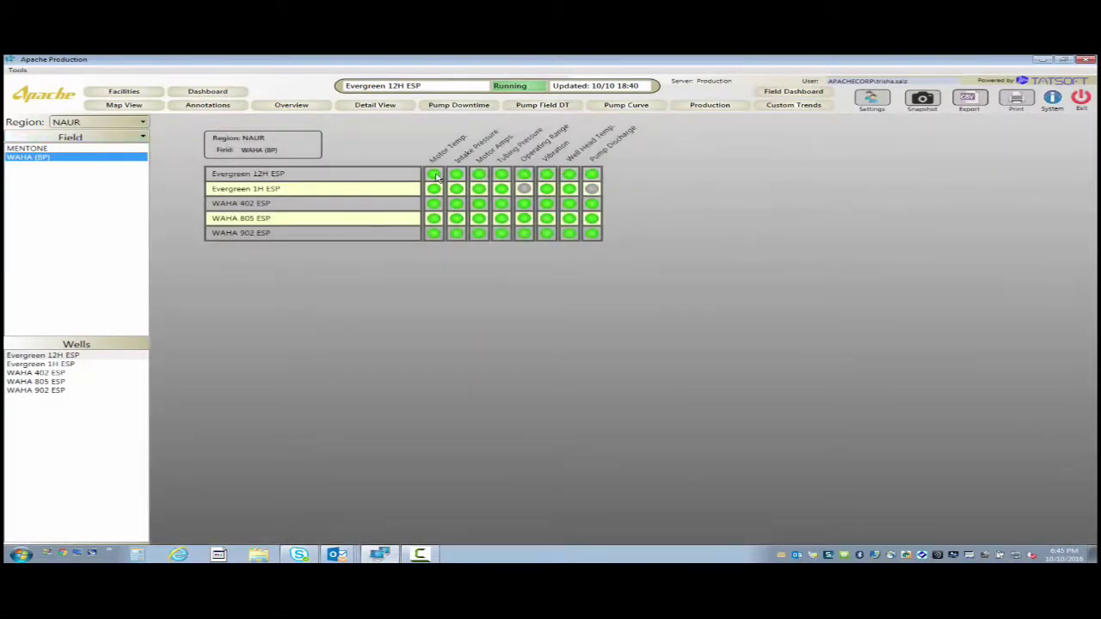
mouse_move(447, 178)
left_click(105, 139)
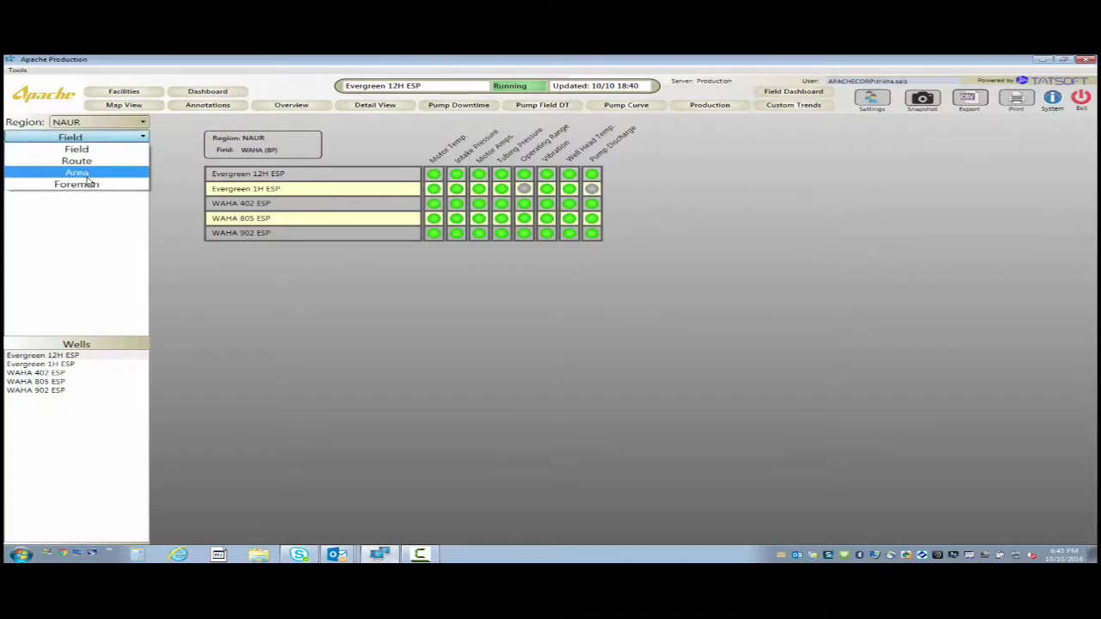
left_click(86, 184)
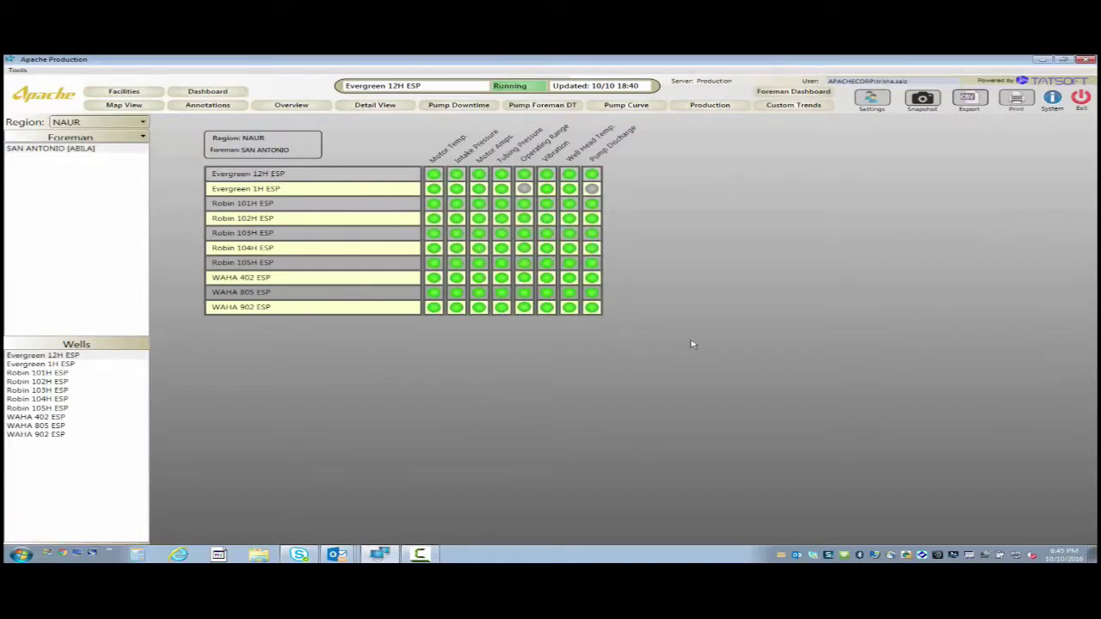
Show Robin 105H ESP's attributes in Detail View and review the available columns.
left_click(366, 107)
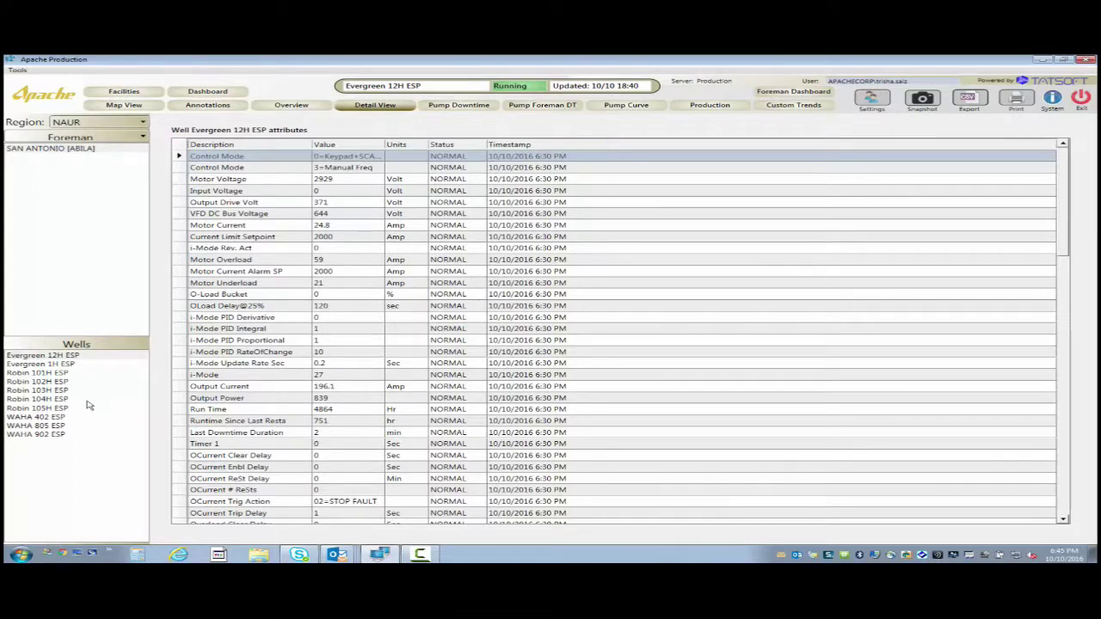
left_click(54, 399)
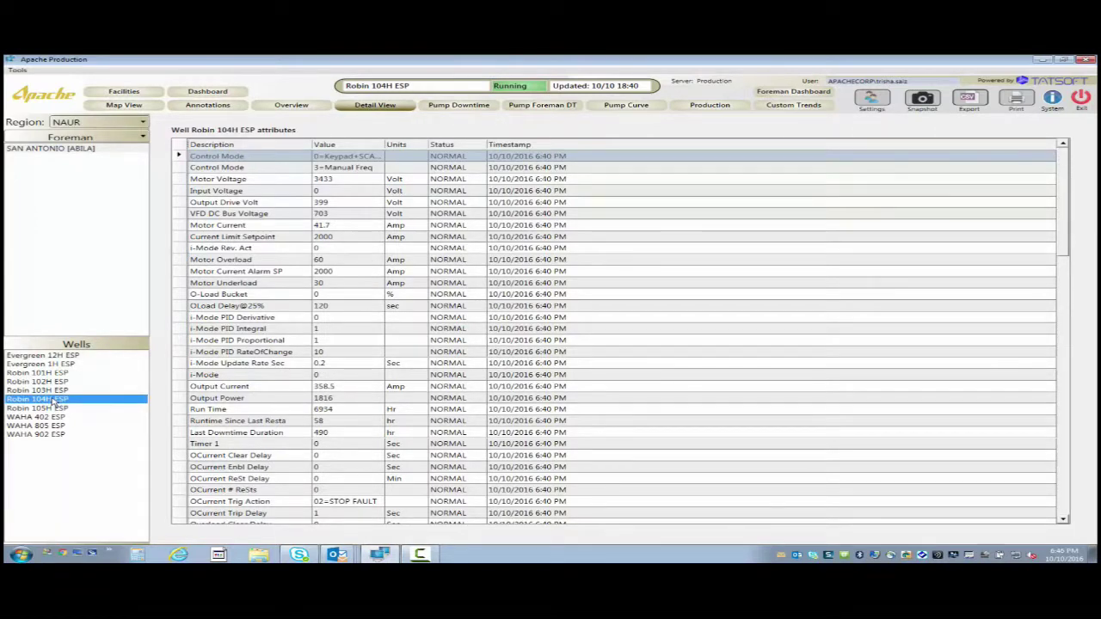
left_click(57, 409)
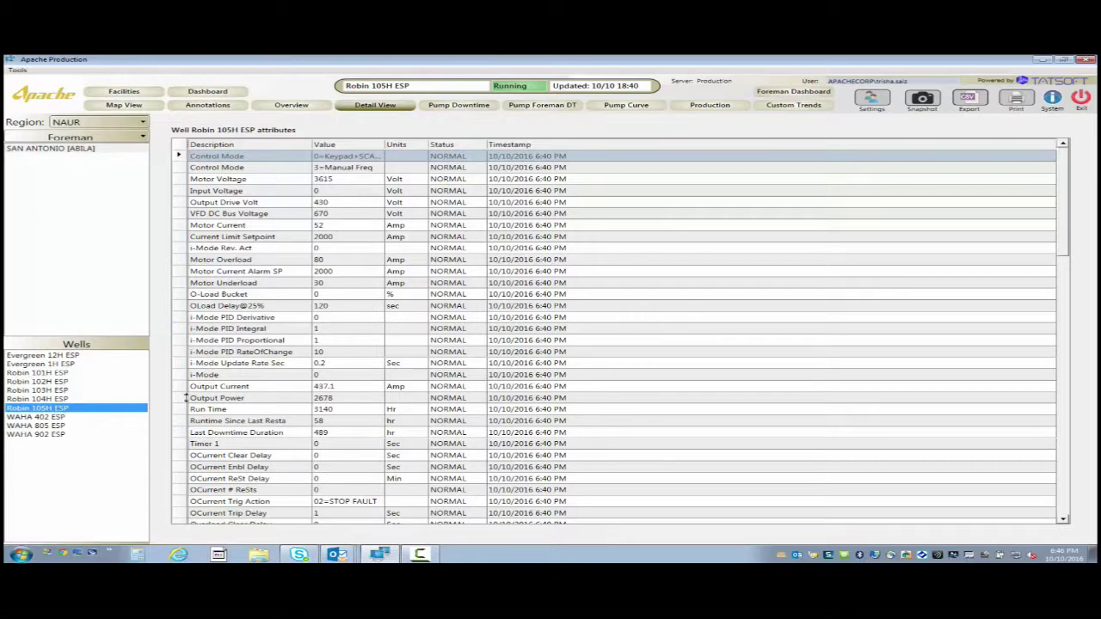
right_click(501, 143)
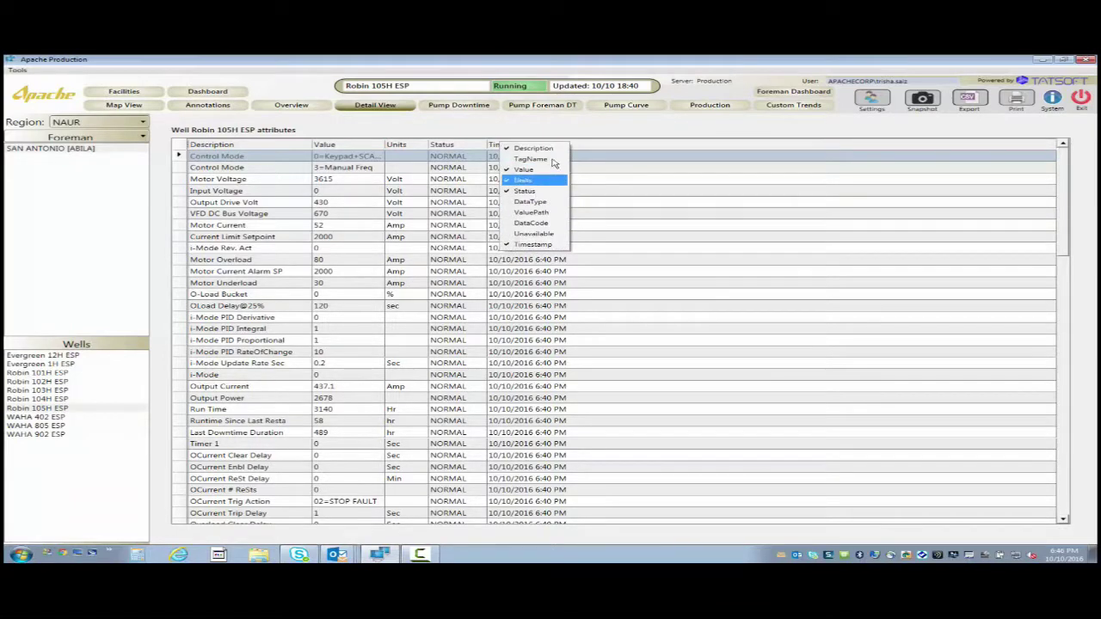
left_click(486, 113)
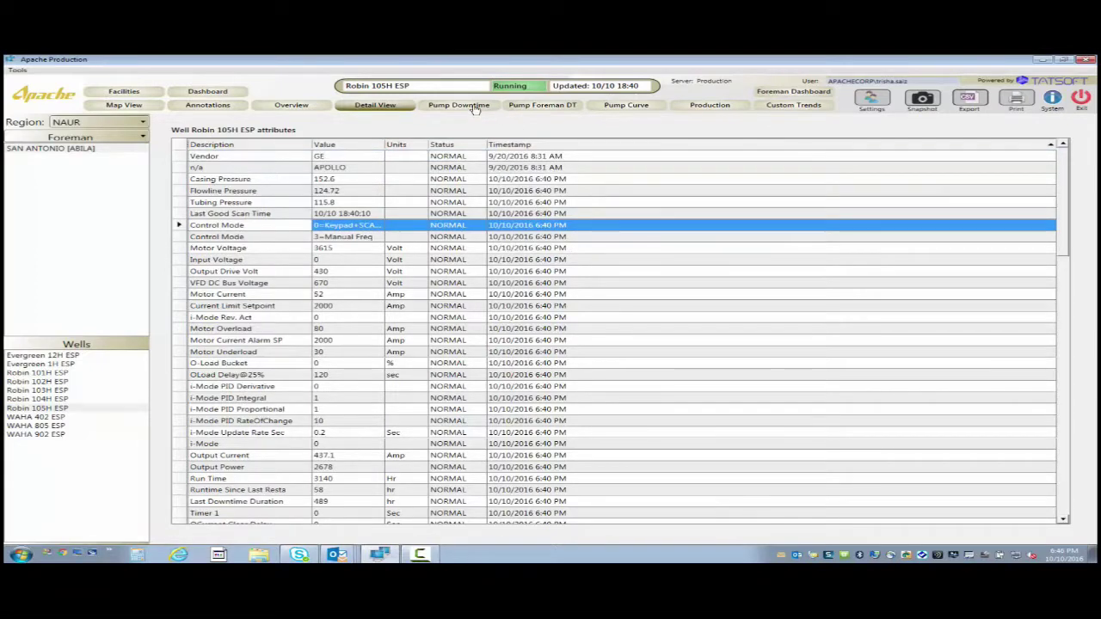
Open Robin 101H ESP's pump downtime summary and inspect the chart's event markers and options.
left_click(470, 106)
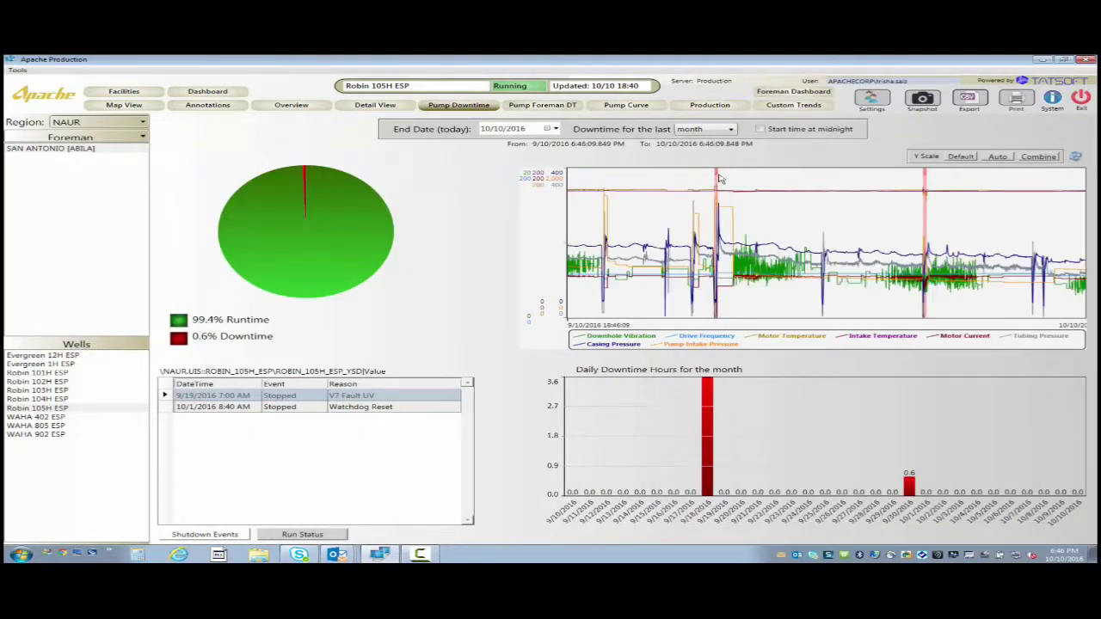
mouse_move(719, 176)
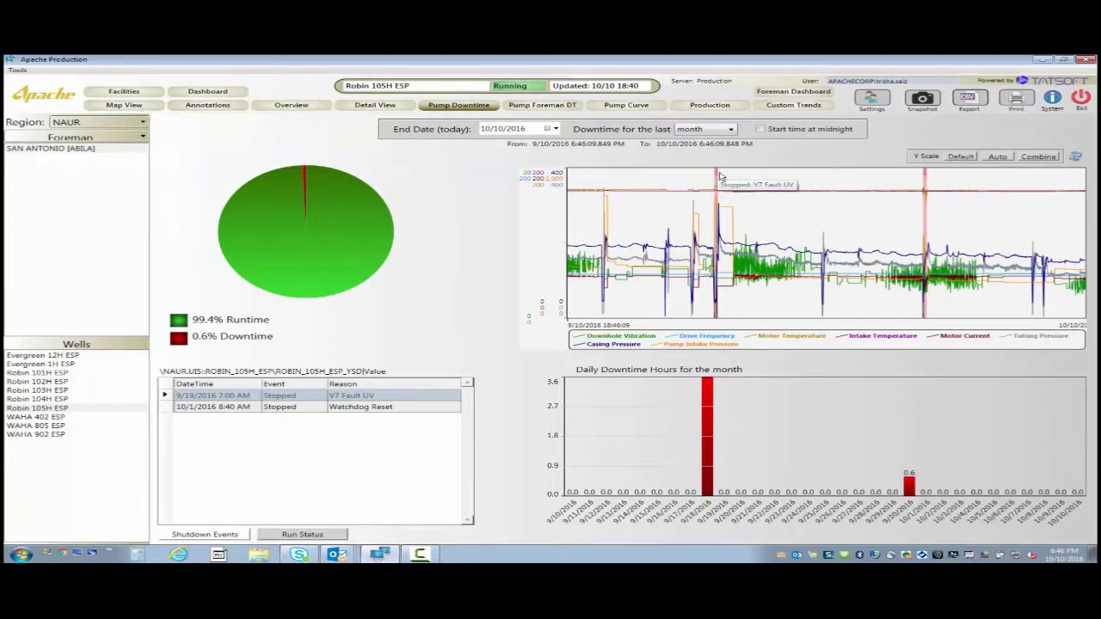
mouse_move(925, 176)
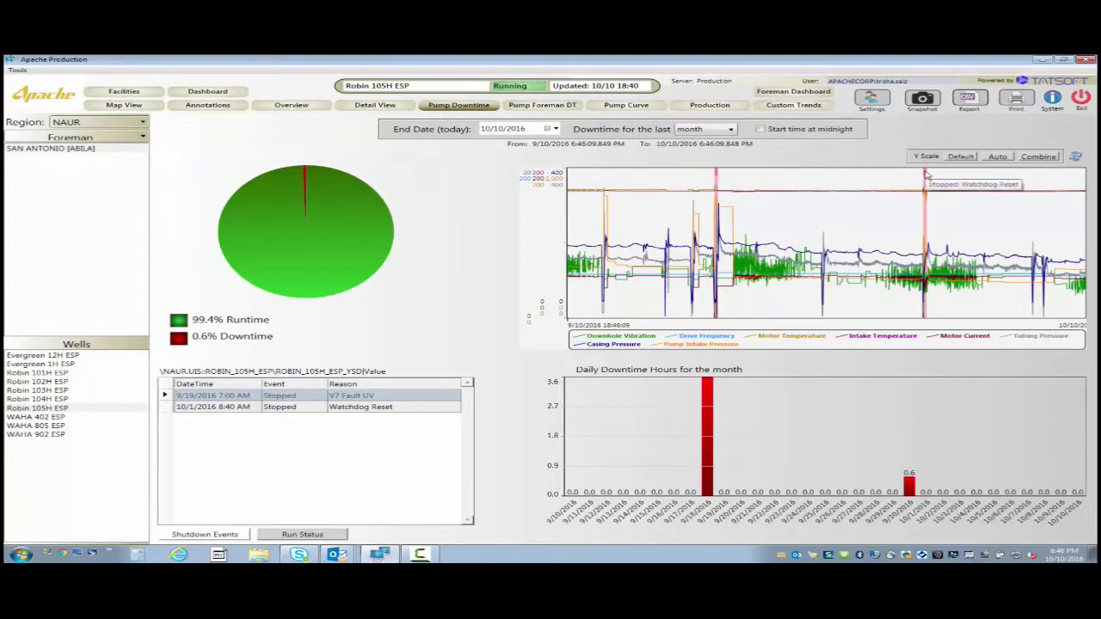
right_click(873, 176)
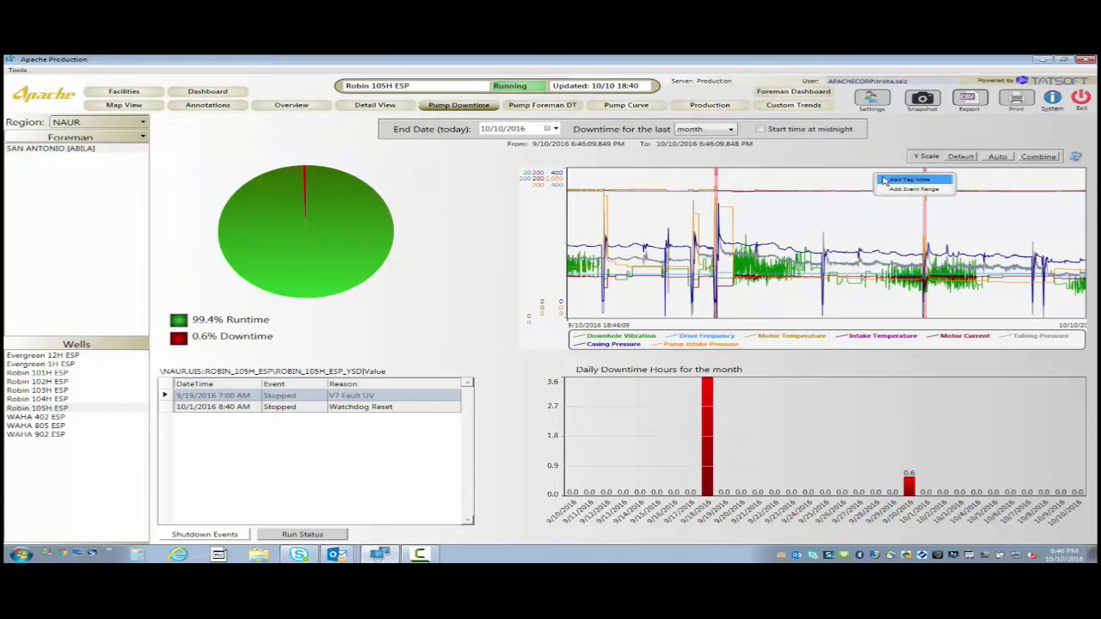
Keep the downtime period at month and group the wells by field instead of foreman.
left_click(716, 130)
left_click(700, 157)
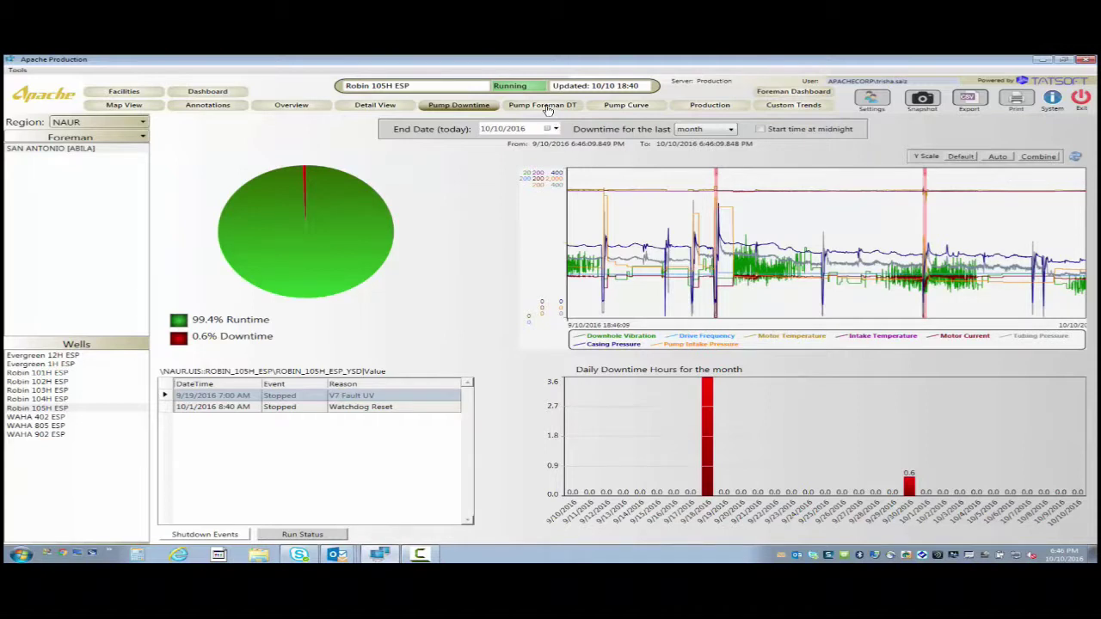
left_click(125, 139)
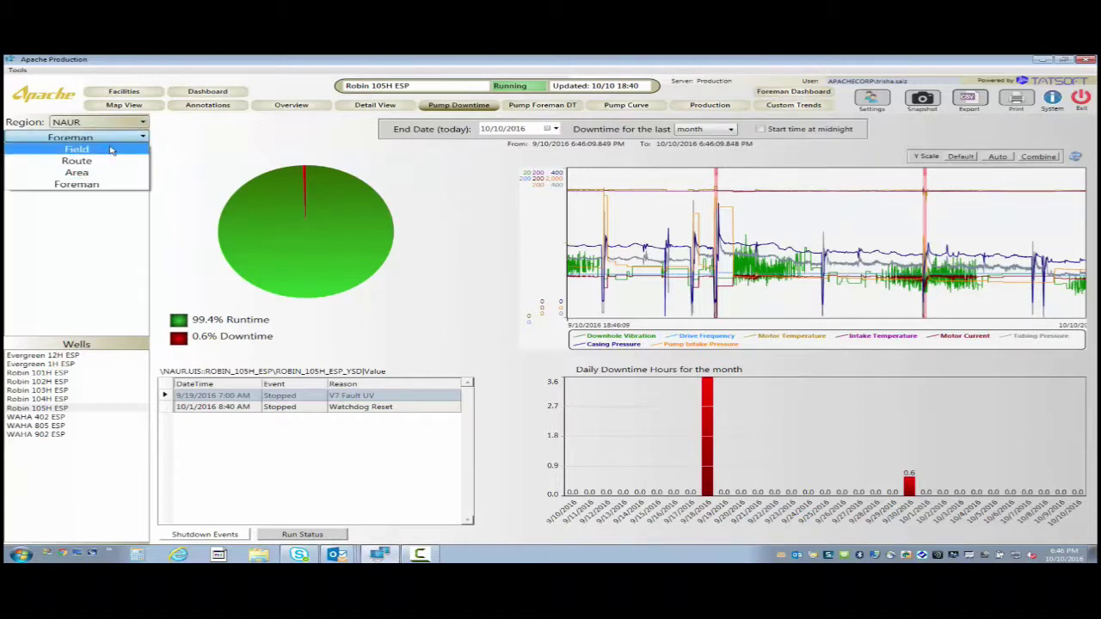
left_click(121, 147)
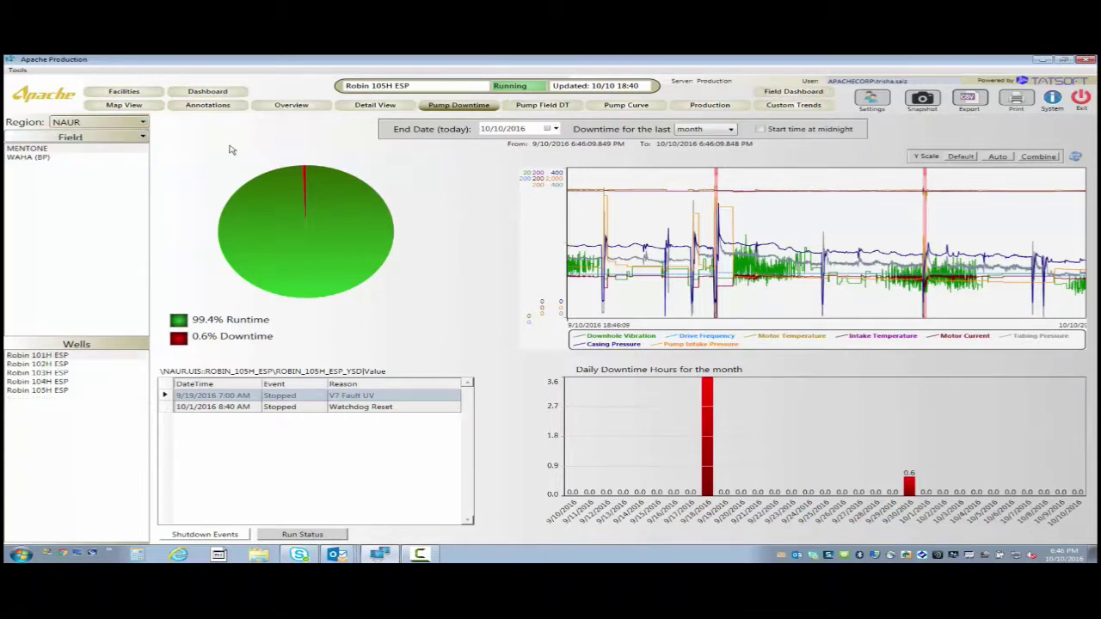
Open the MENTONE field downtime summary, briefly view the foreman grouping, then return to field grouping.
left_click(535, 107)
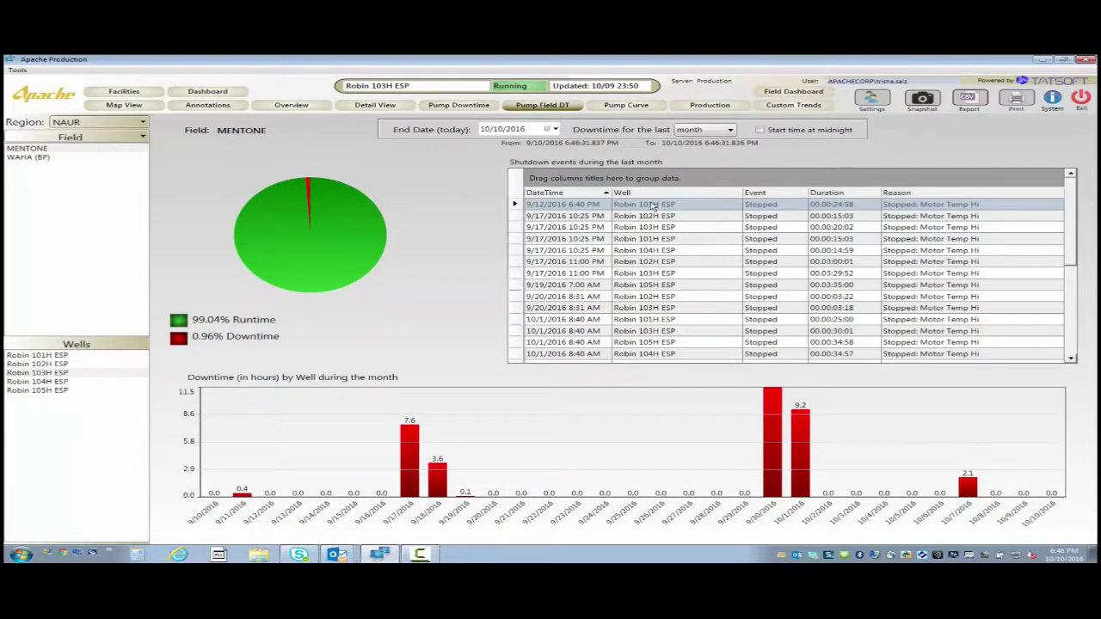
left_click(102, 137)
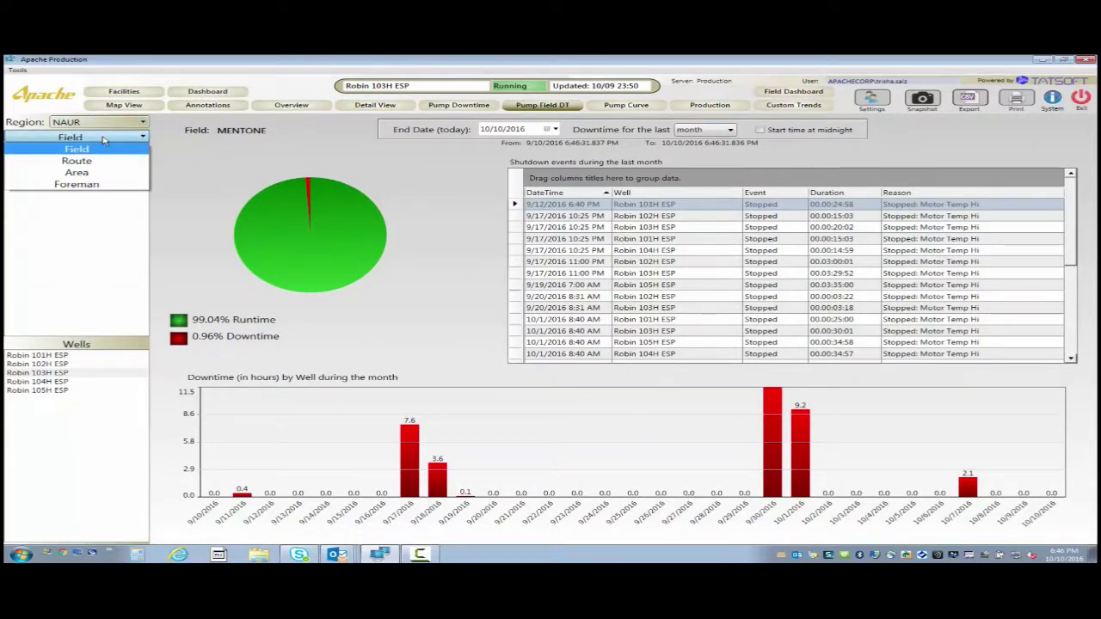
left_click(85, 186)
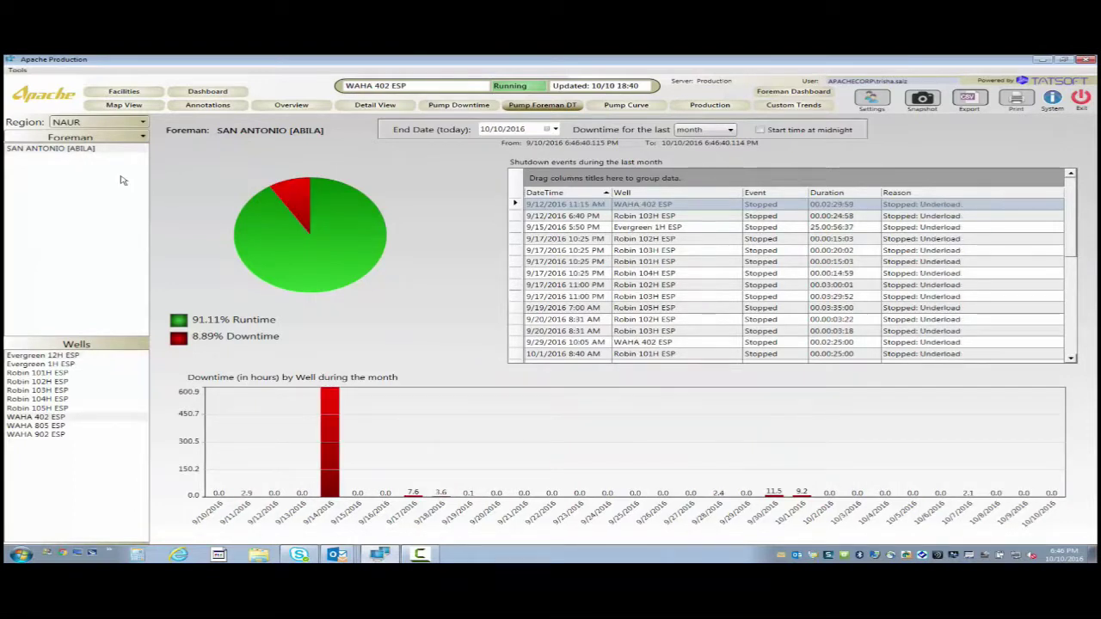
left_click(75, 139)
left_click(79, 147)
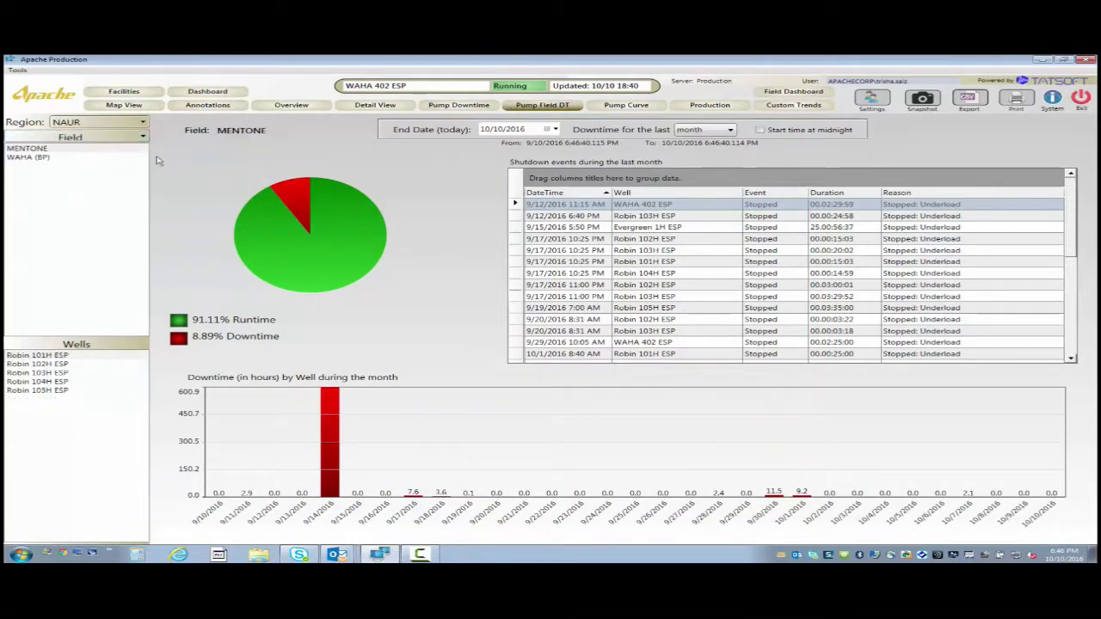
Open the pump curve form and review the Qw, Qg and Pin unit options without changing them.
left_click(618, 107)
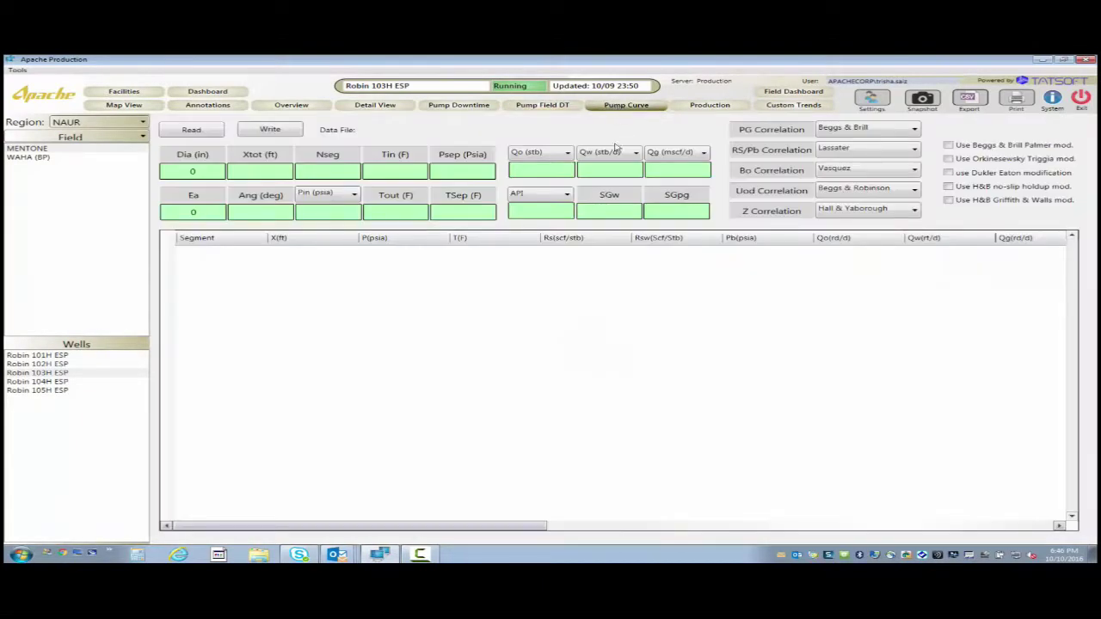
left_click(616, 151)
left_click(627, 138)
left_click(672, 154)
left_click(668, 143)
left_click(351, 196)
left_click(351, 196)
Keep default correlations: Beggs & Brill PG, Lassater RS/Pb, Vasquez Bo, Beggs & Robinson Uod.
left_click(854, 132)
left_click(854, 132)
left_click(856, 149)
left_click(856, 148)
left_click(864, 172)
left_click(863, 171)
left_click(865, 190)
left_click(865, 191)
Show the Field Dashboard trends over 7 days and mark Robin 101H ESP and Robin 102H ESP.
left_click(709, 106)
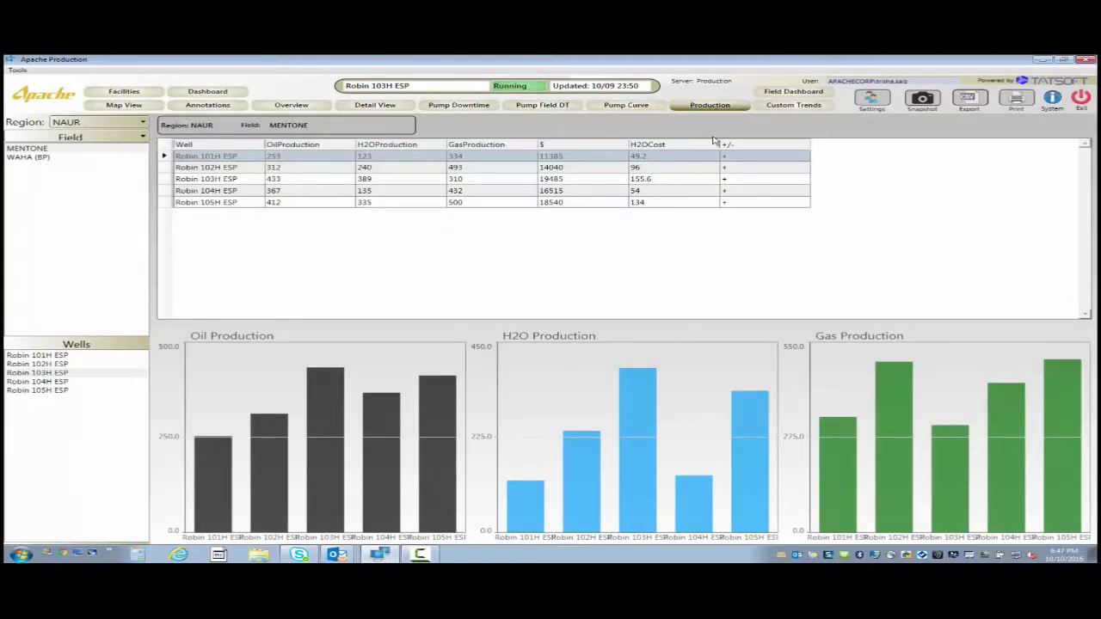
left_click(783, 93)
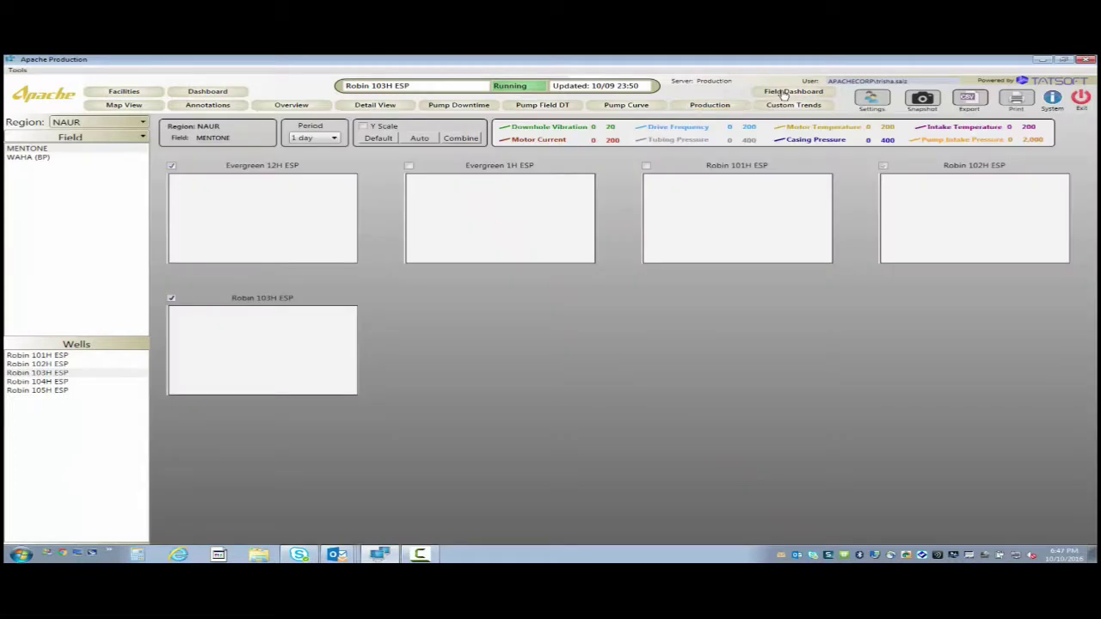
left_click(334, 139)
left_click(319, 159)
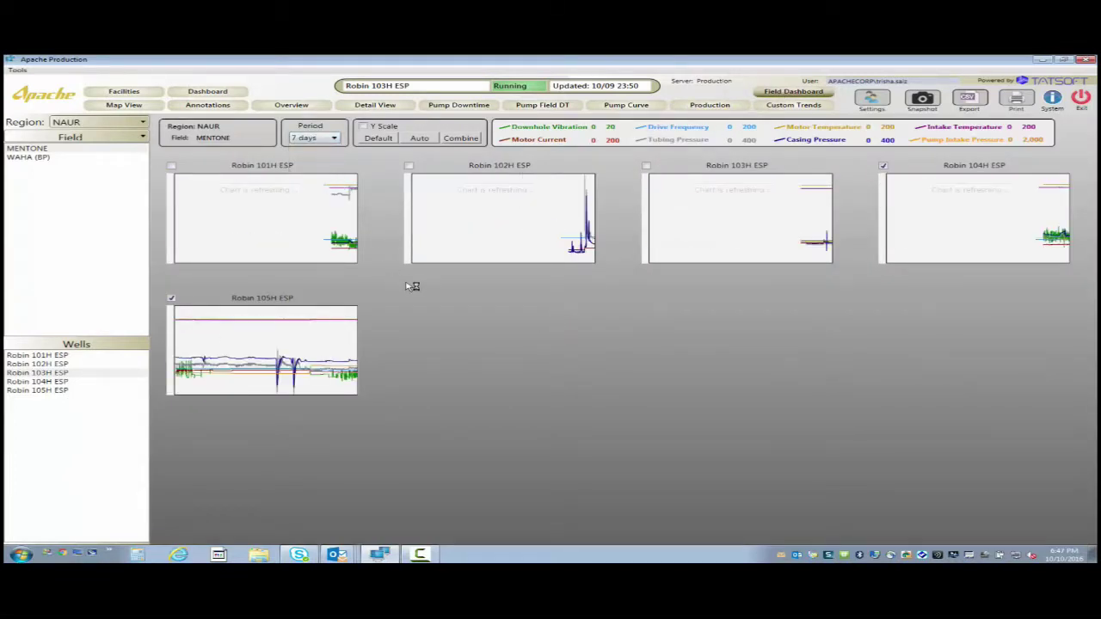
left_click(172, 166)
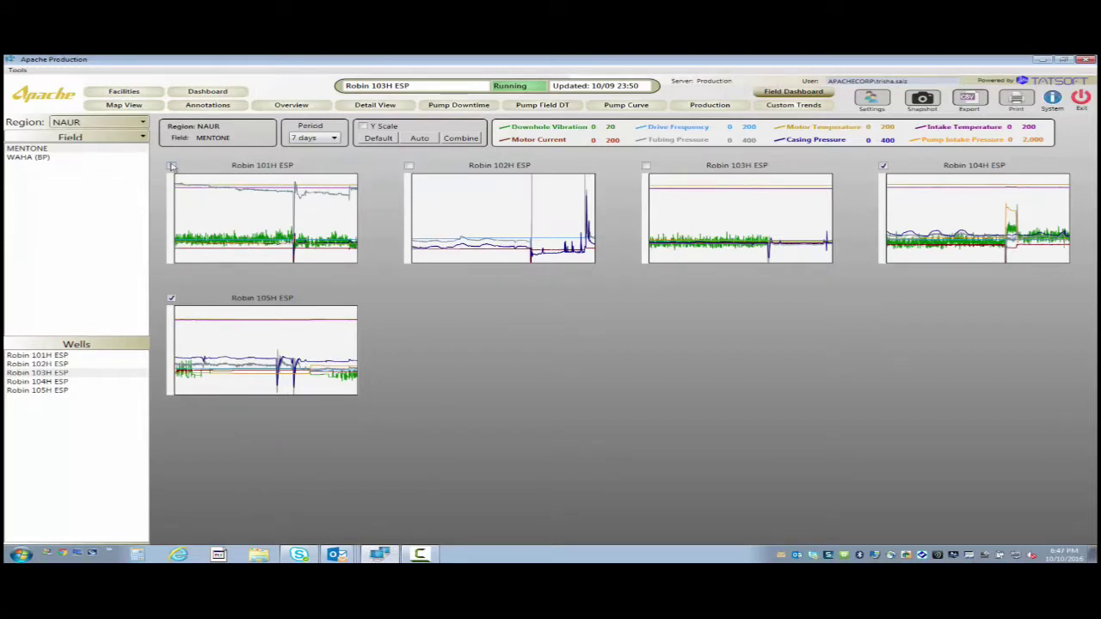
left_click(409, 166)
Remove Robin 102H ESP and Robin 101H ESP from the custom trends set.
left_click(789, 107)
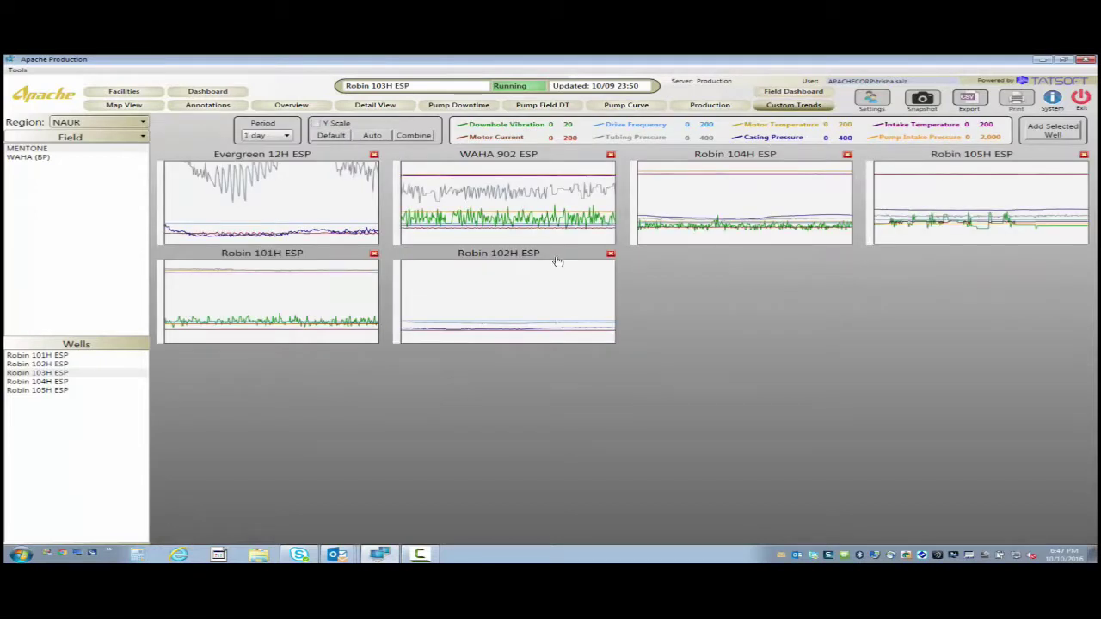
left_click(610, 253)
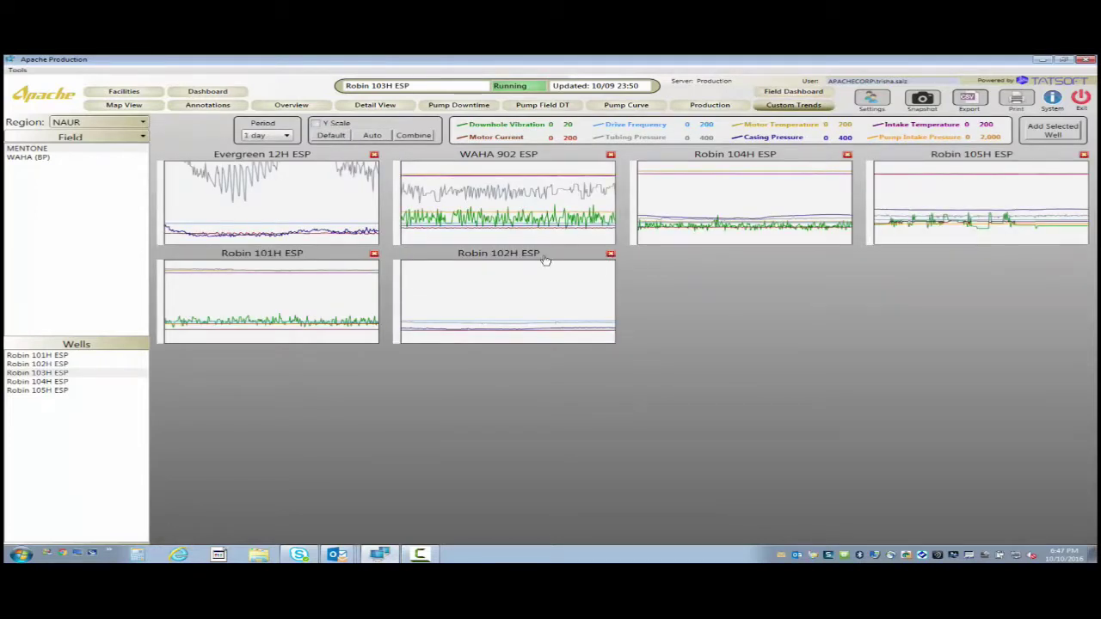
left_click(374, 256)
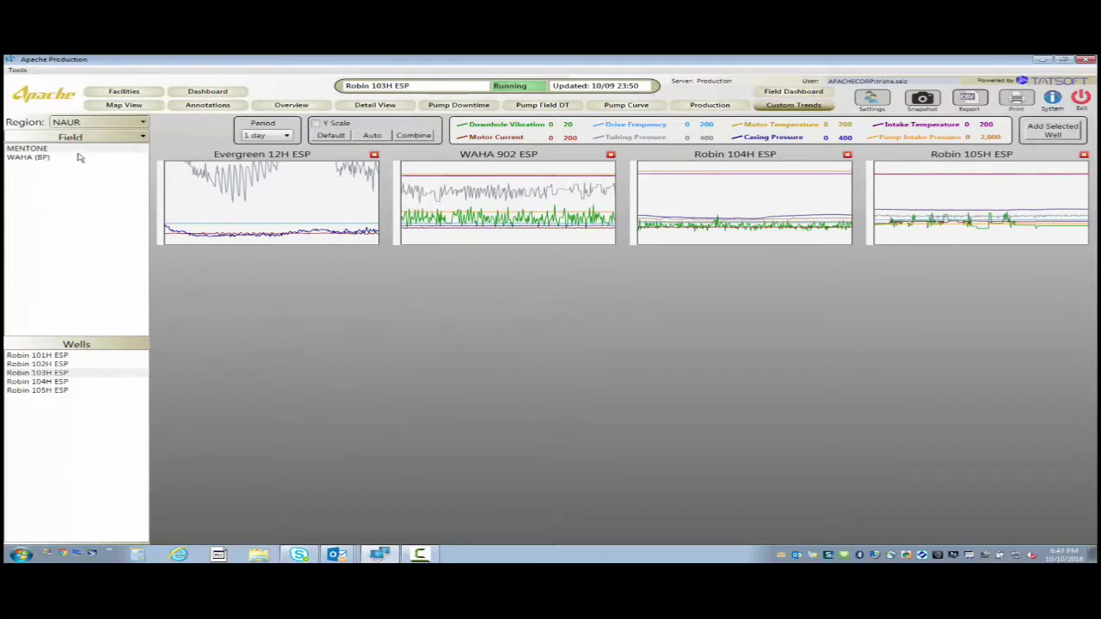
Add WAHA 805 ESP from the WAHA (BP) field to the custom trends.
left_click(27, 158)
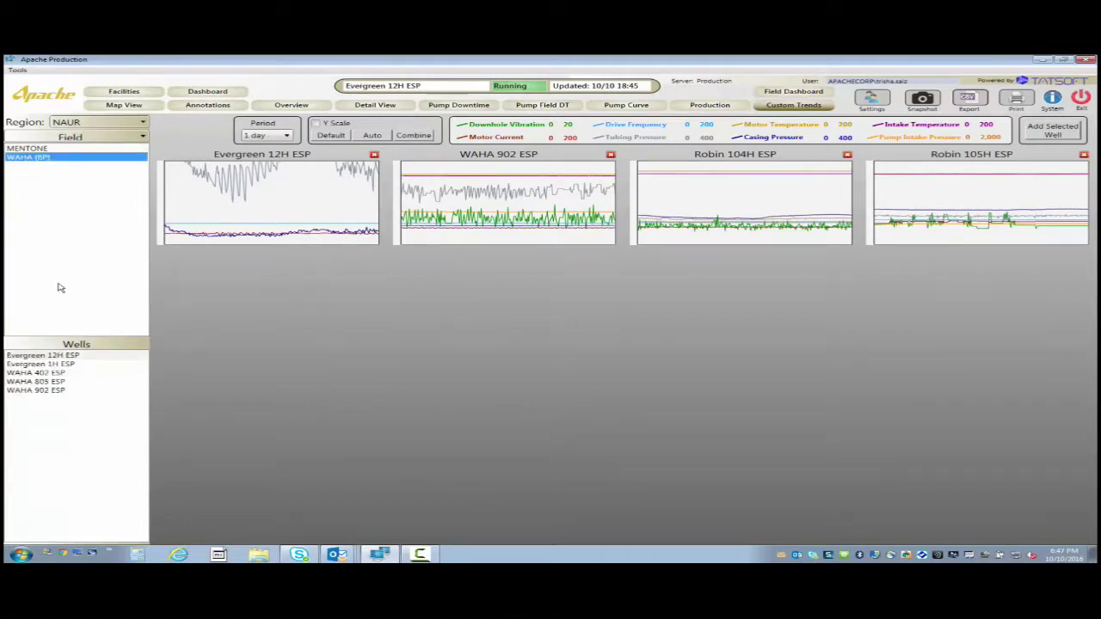
left_click(18, 384)
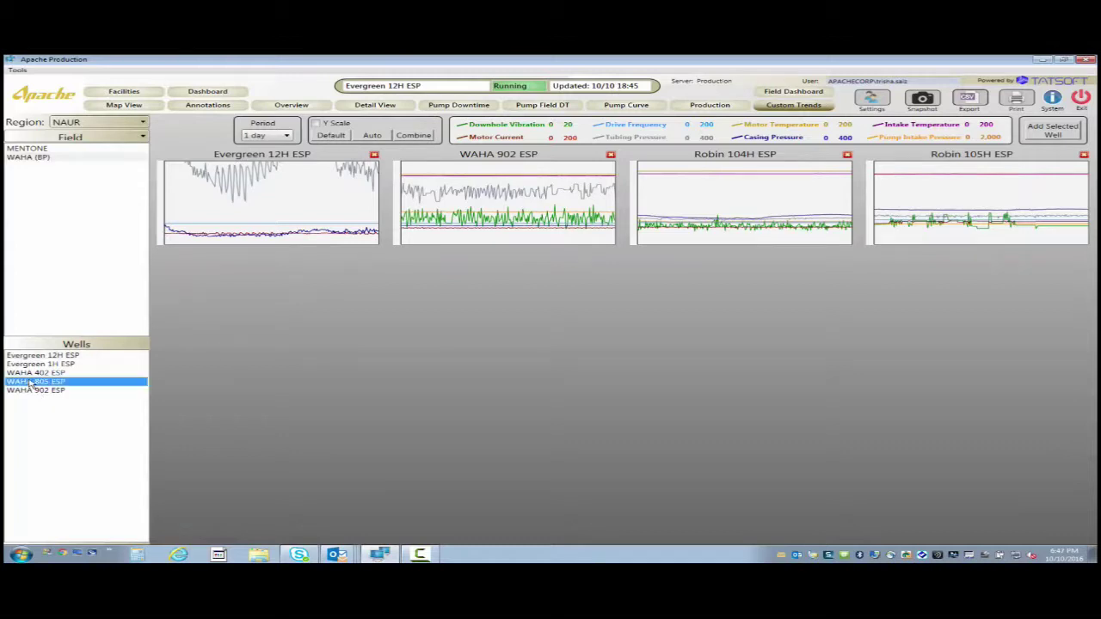
left_click(1036, 127)
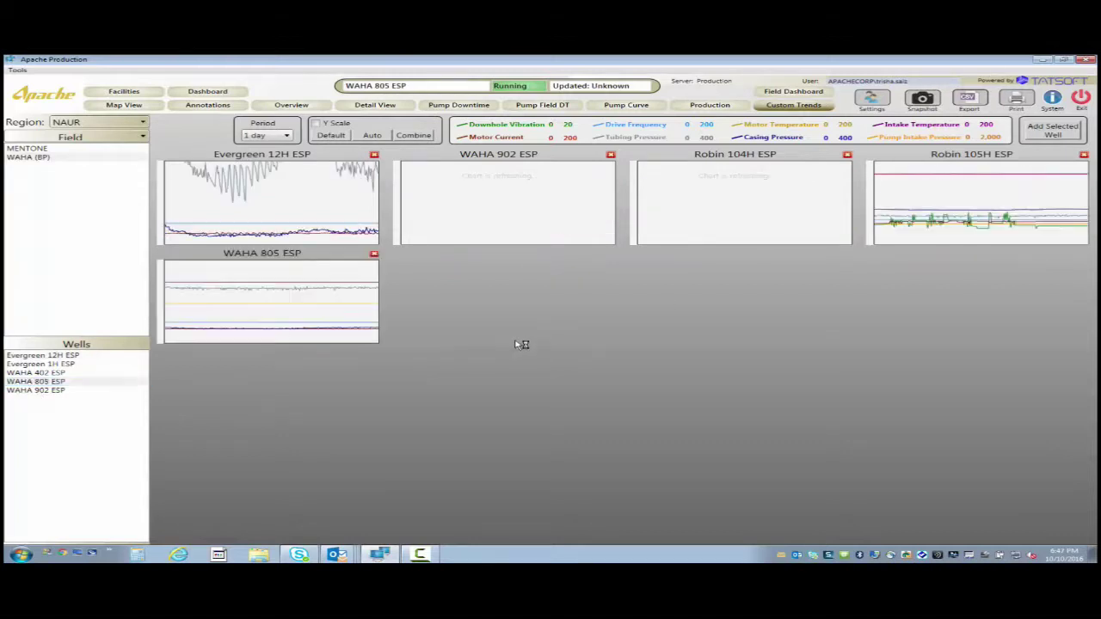